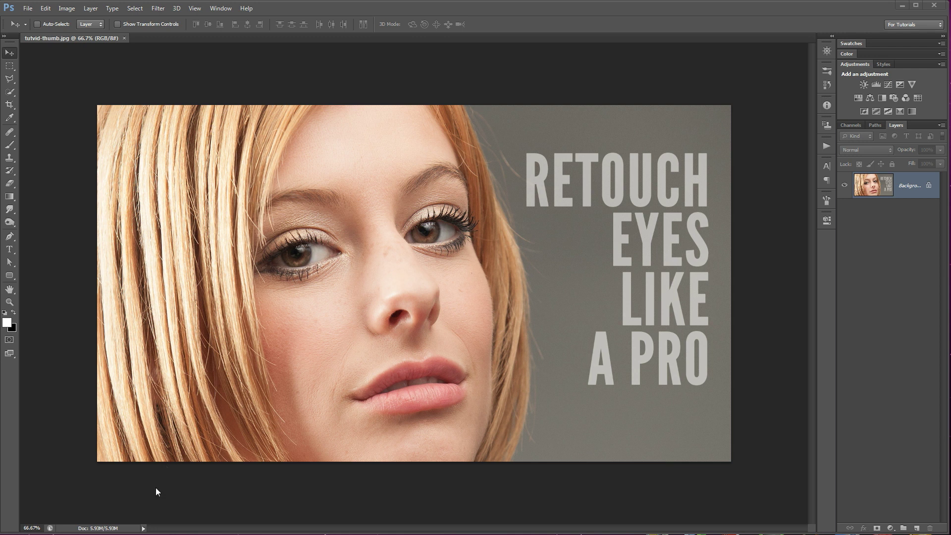
# In Bridge, select the 065.dng raw portrait and open it in Camera Raw
pyautogui.hotkey('alt', 'Tab')
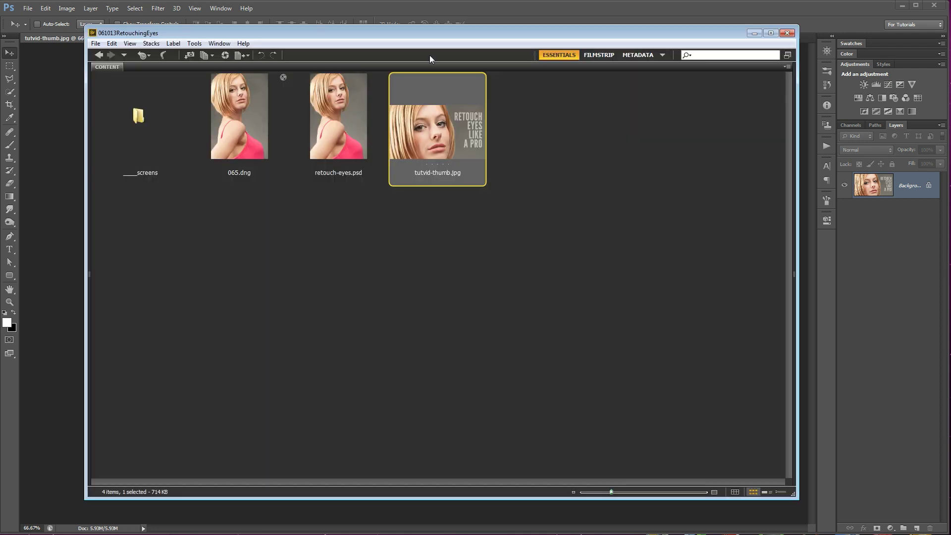
pyautogui.moveTo(436, 37); pyautogui.dragTo(425, 43)
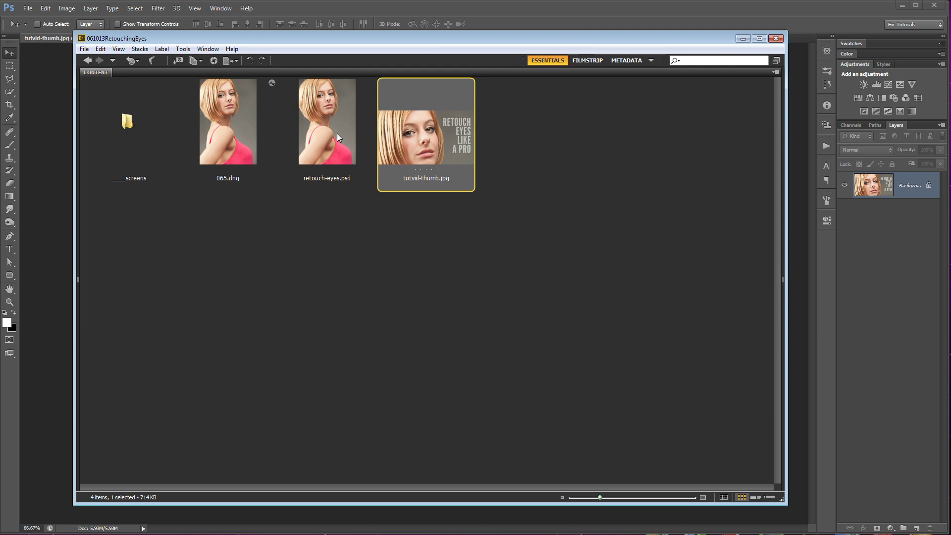
pyautogui.click(218, 117)
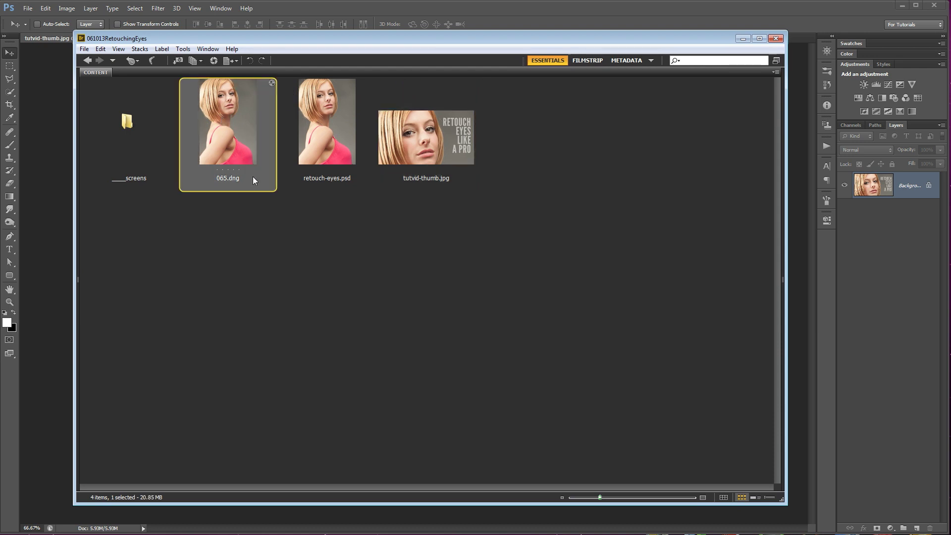
pyautogui.doubleClick(230, 130)
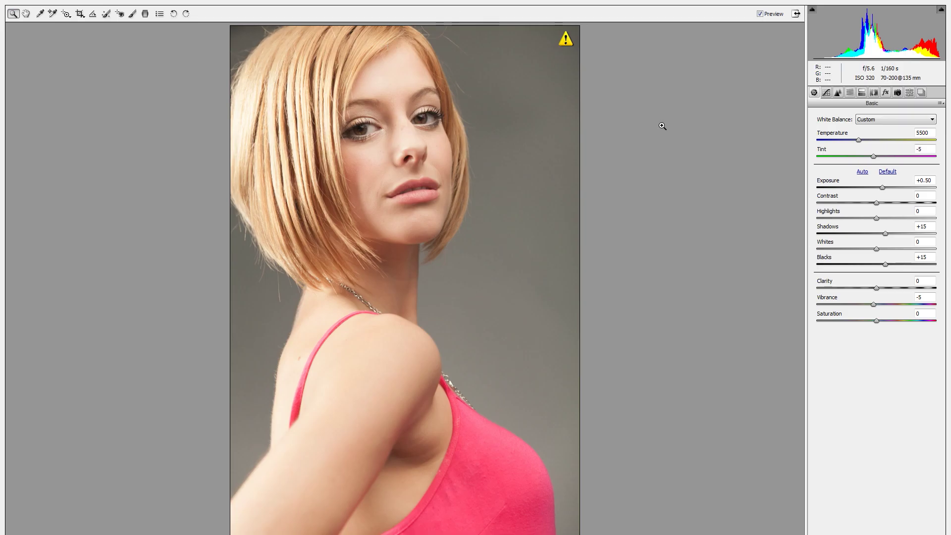
# Exit full-screen mode and enlarge the Camera Raw window
pyautogui.press('f')
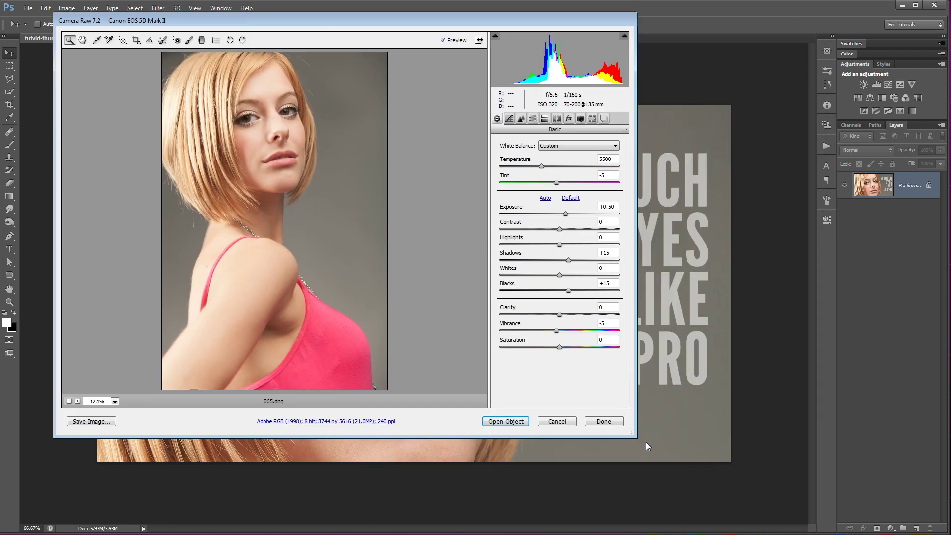
pyautogui.moveTo(636, 436); pyautogui.dragTo(779, 487)
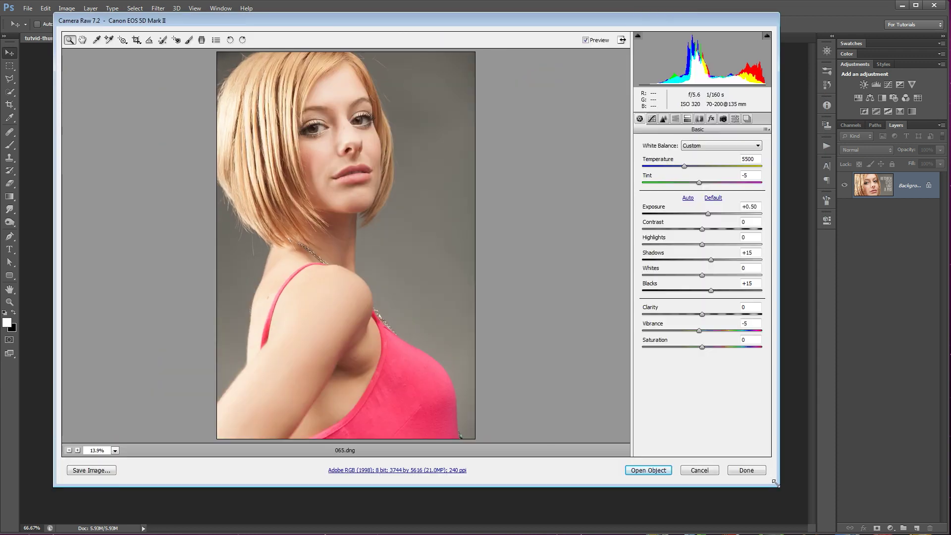
pyautogui.moveTo(531, 26); pyautogui.dragTo(519, 35)
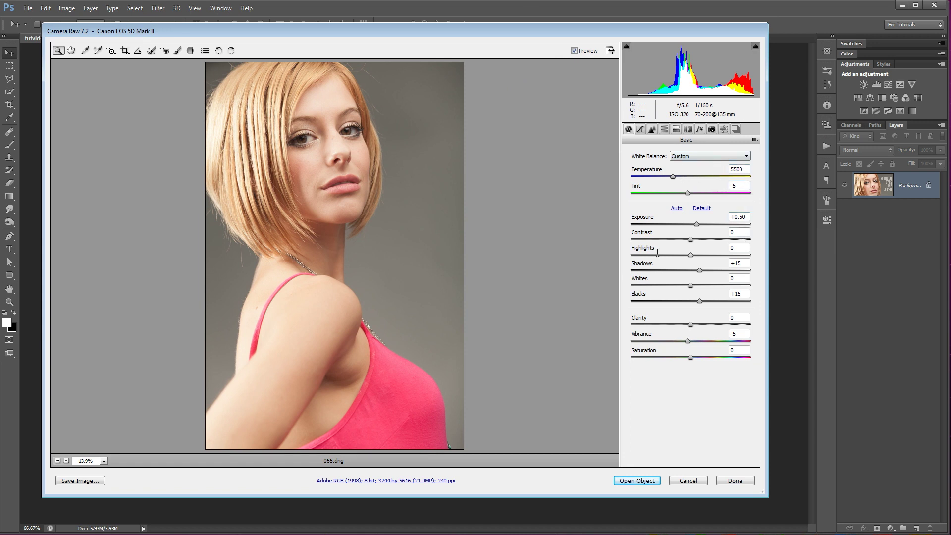
# Zoom the preview to 100% on the eyes
pyautogui.click(338, 151)
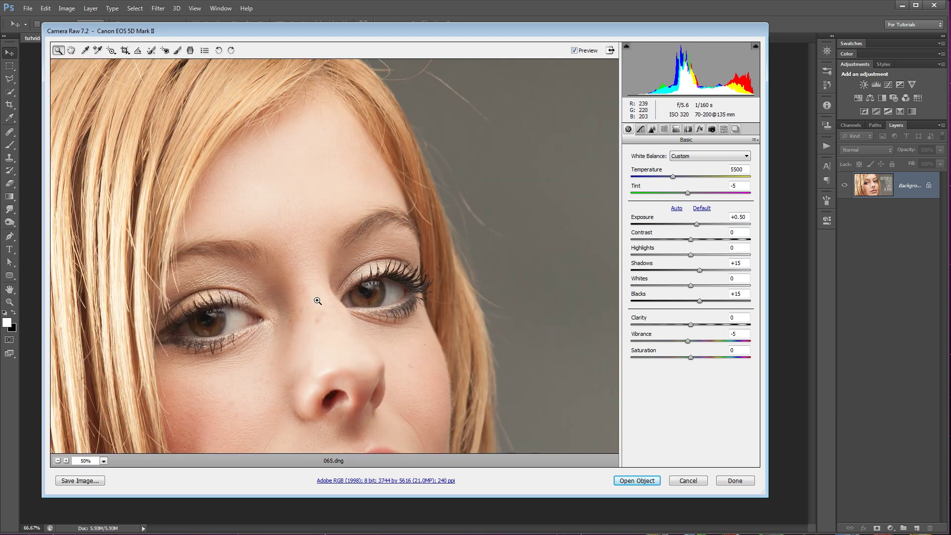
pyautogui.moveTo(314, 299); pyautogui.dragTo(460, 264)
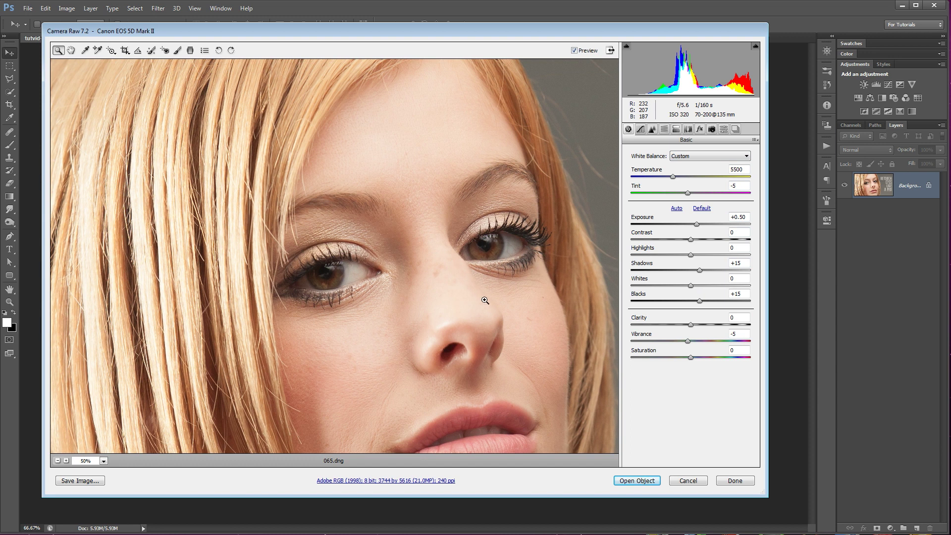
pyautogui.click(475, 253)
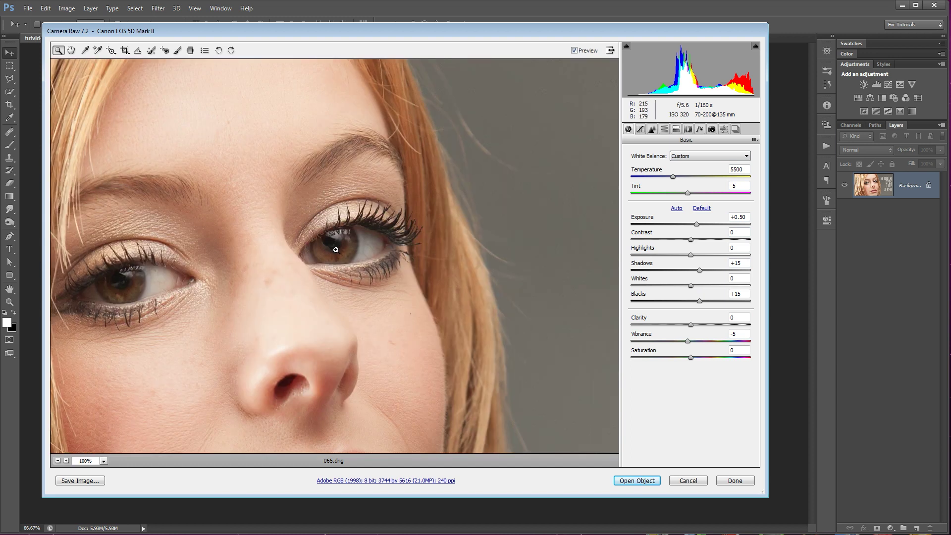
pyautogui.click(339, 250)
pyautogui.moveTo(218, 256); pyautogui.dragTo(364, 260)
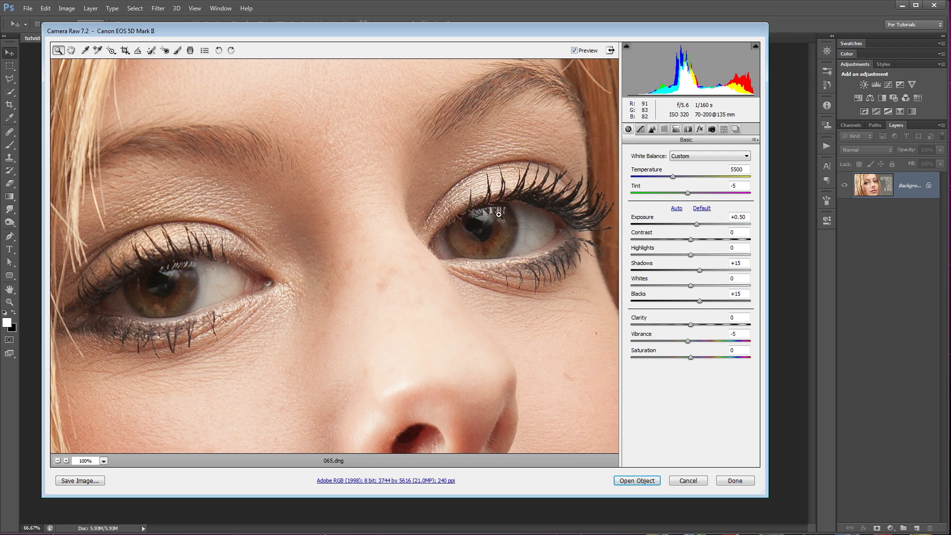
pyautogui.moveTo(472, 31); pyautogui.dragTo(475, 29)
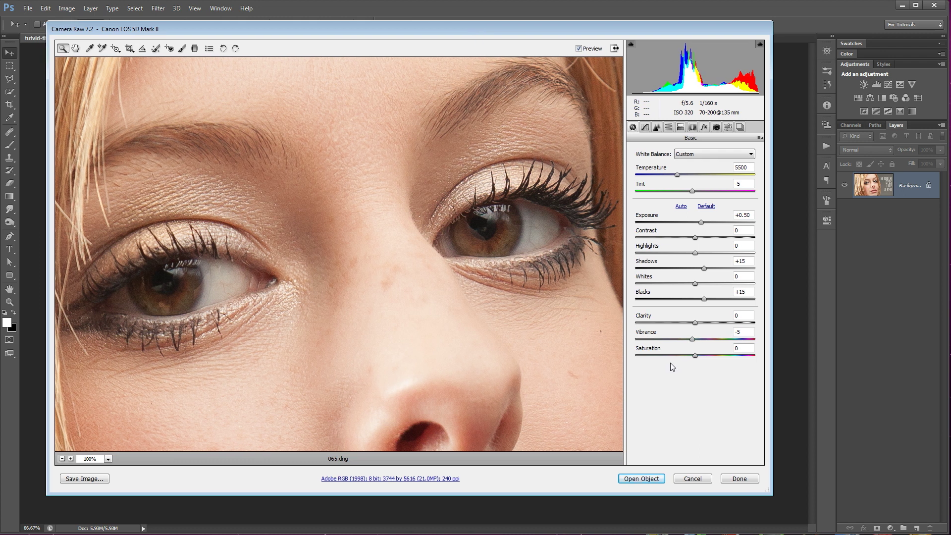
# Set the workflow output size to 2048 by 3072 (6.3 MP) and confirm
pyautogui.click(429, 478)
pyautogui.click(425, 208)
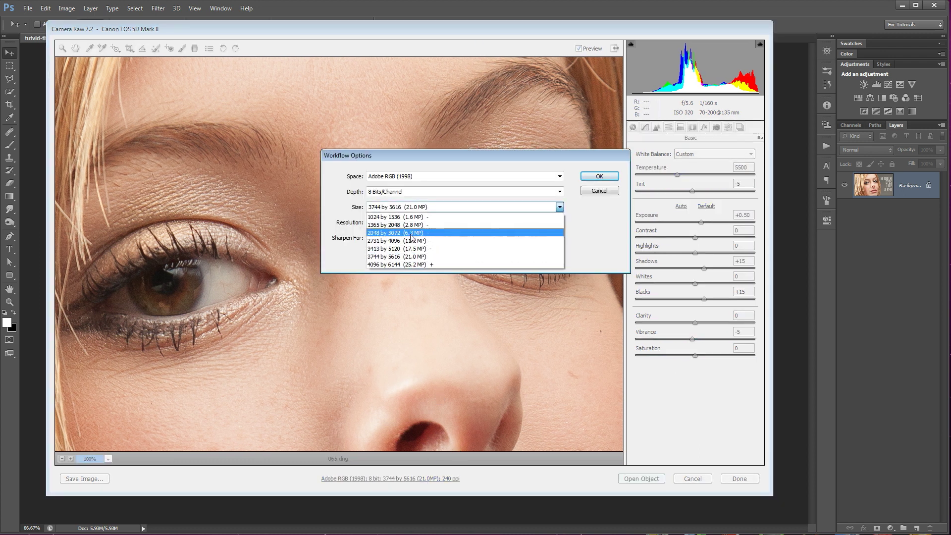
pyautogui.click(446, 229)
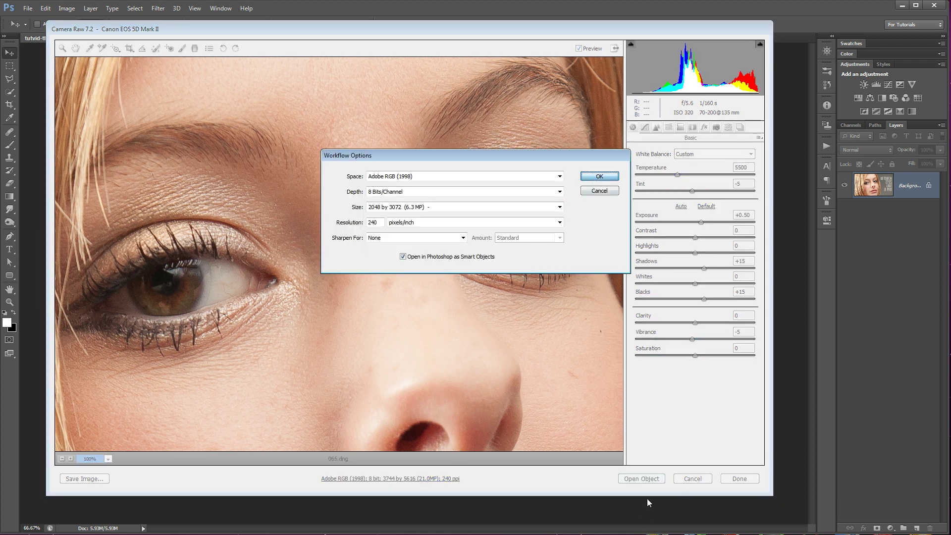
pyautogui.click(599, 177)
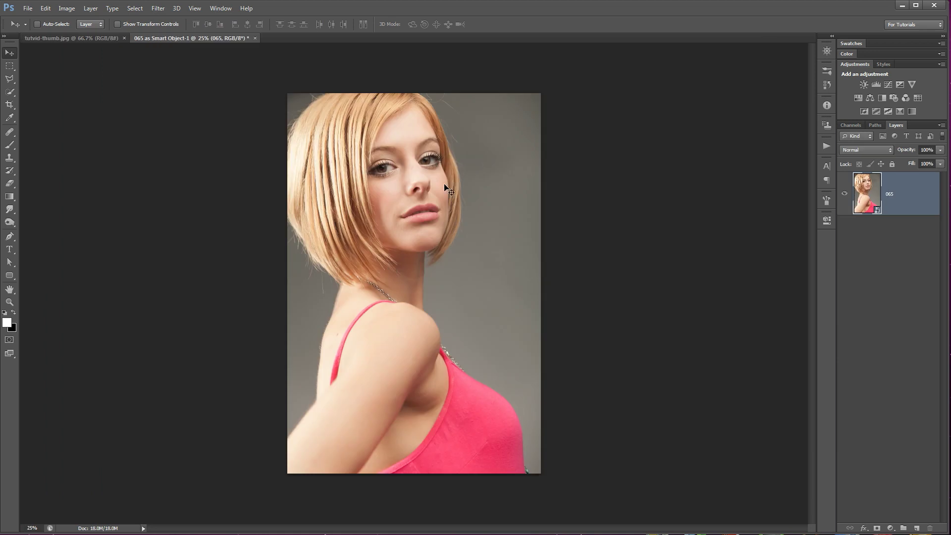
# Zoom to 300% and pan to frame the left-hand eye
pyautogui.press('z')
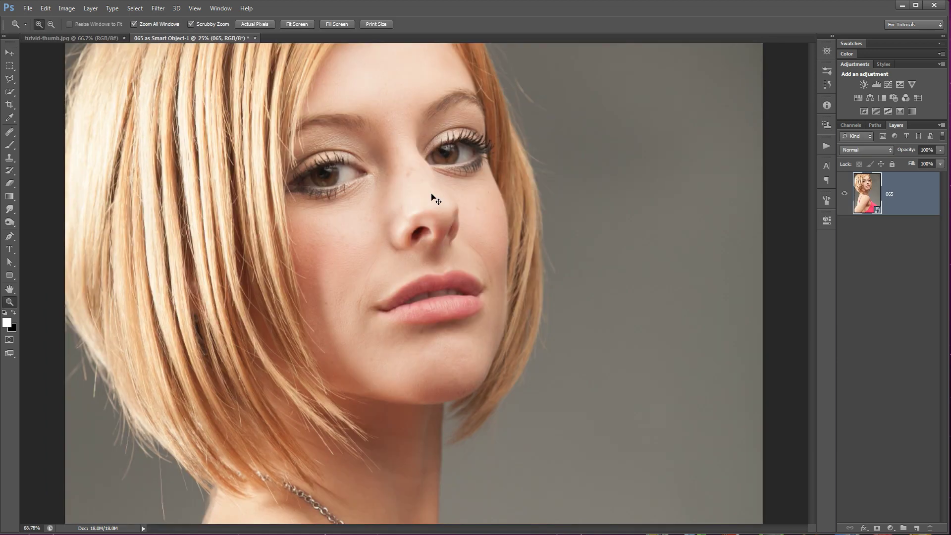
pyautogui.moveTo(436, 198); pyautogui.dragTo(510, 280)
pyautogui.click(490, 243)
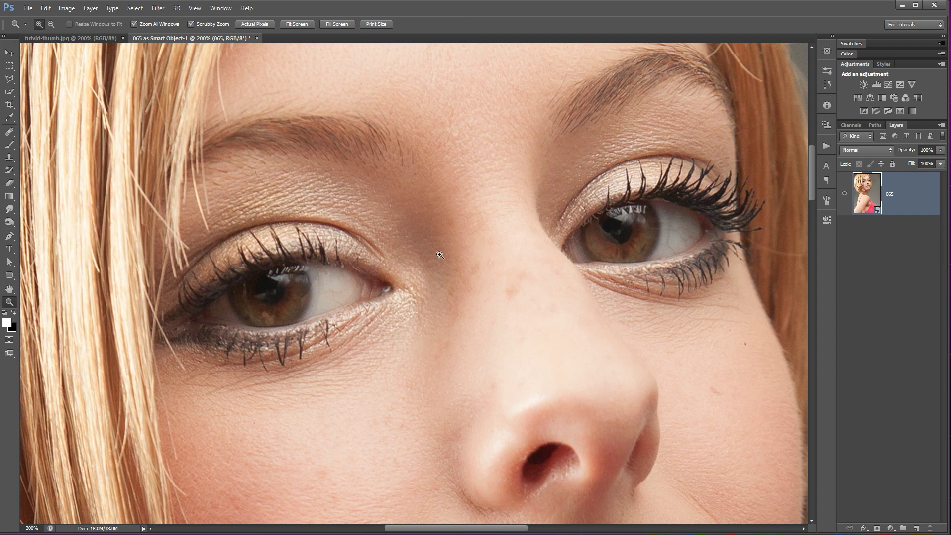
pyautogui.click(354, 291)
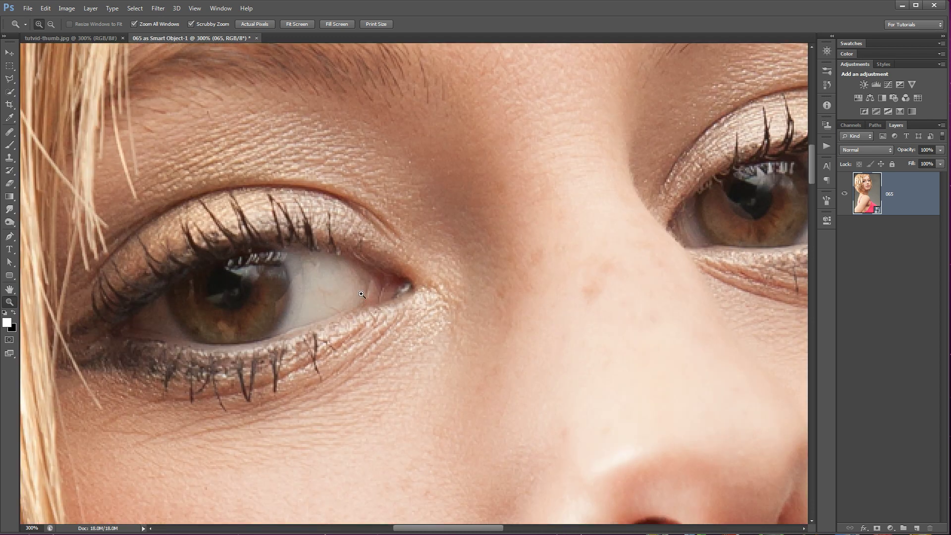
pyautogui.moveTo(362, 296); pyautogui.dragTo(356, 279)
pyautogui.moveTo(732, 200); pyautogui.dragTo(446, 240)
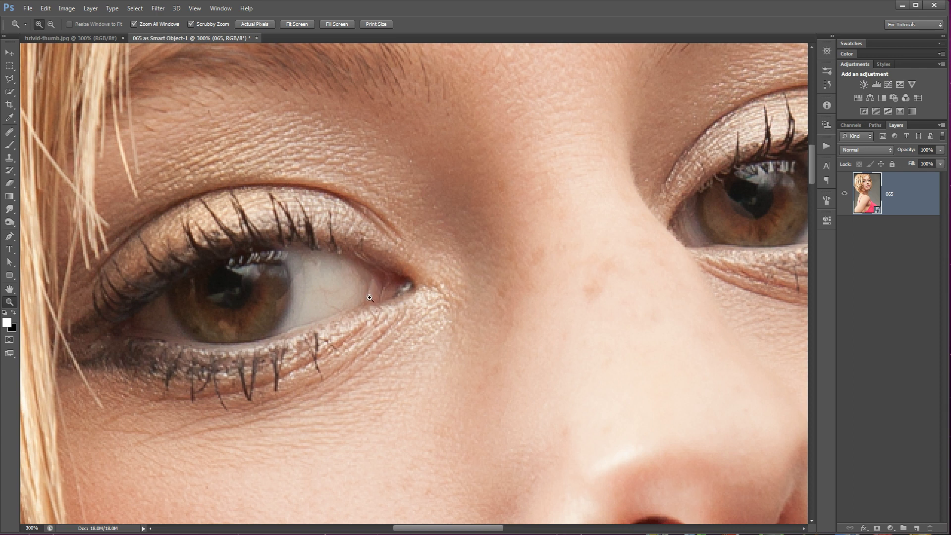
pyautogui.moveTo(371, 299); pyautogui.dragTo(360, 290)
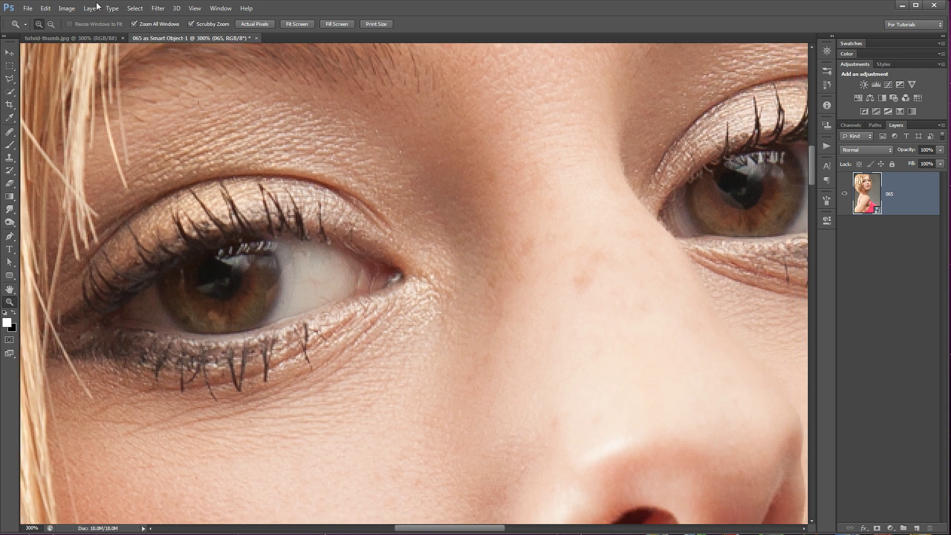
pyautogui.click(90, 9)
# Add a new empty layer named Blems
pyautogui.moveTo(101, 16)
pyautogui.click(215, 16)
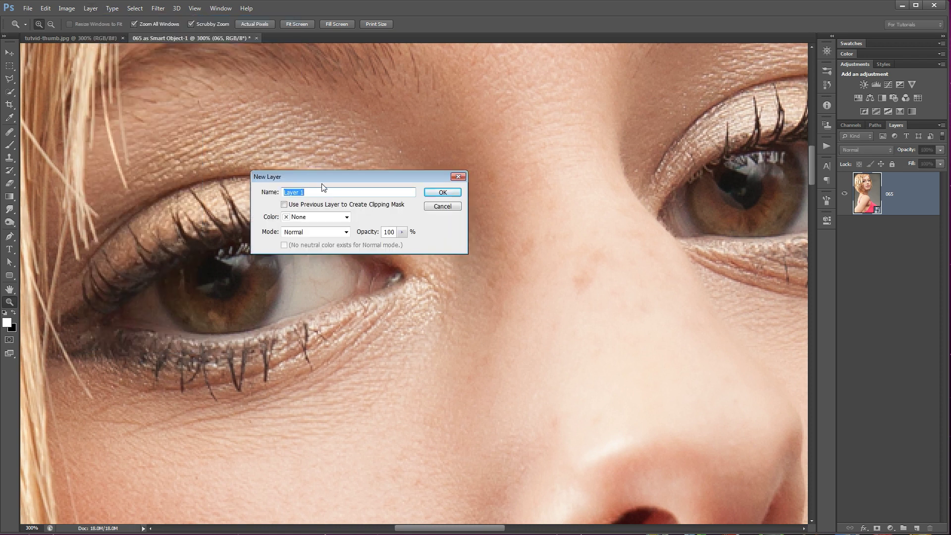
pyautogui.write('Blems')
pyautogui.click(437, 195)
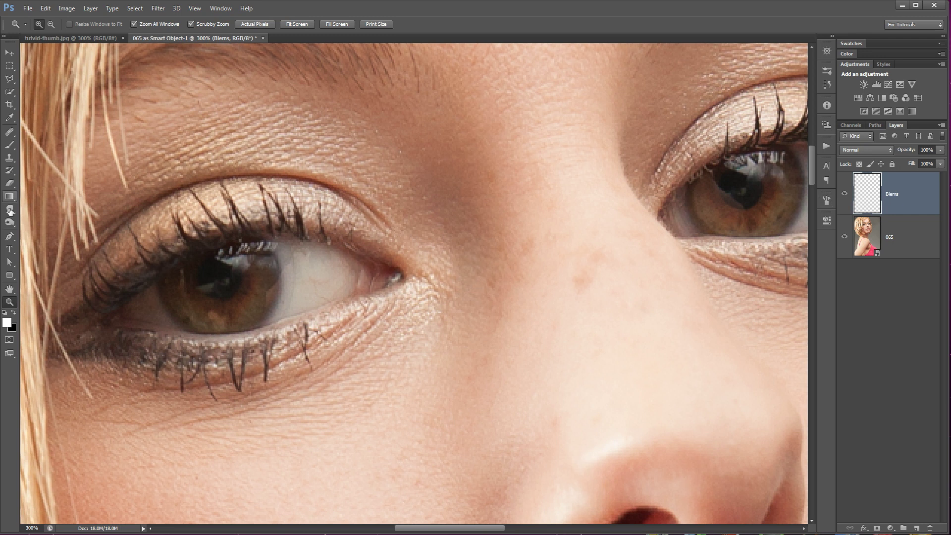
# Select the Clone Stamp tool and set its opacity to 30%
pyautogui.click(10, 157)
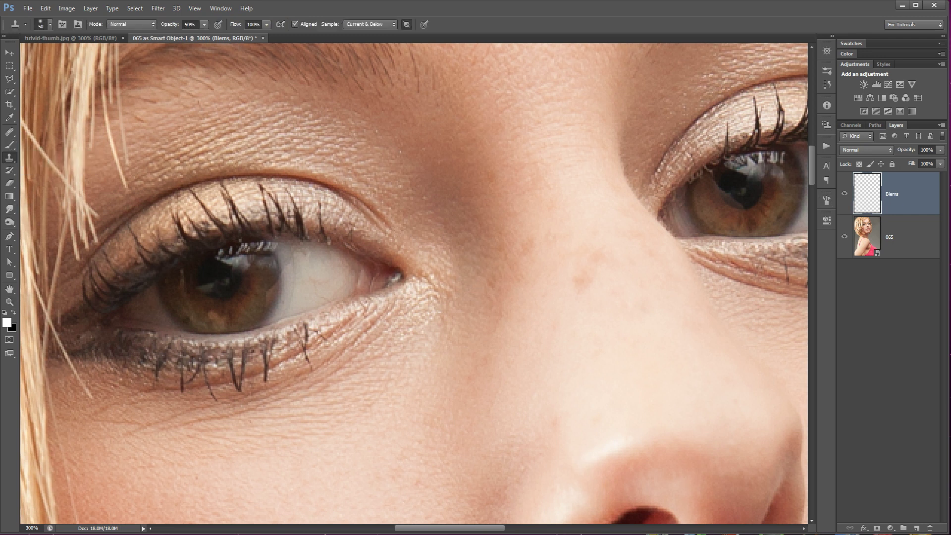
pyautogui.click(9, 132)
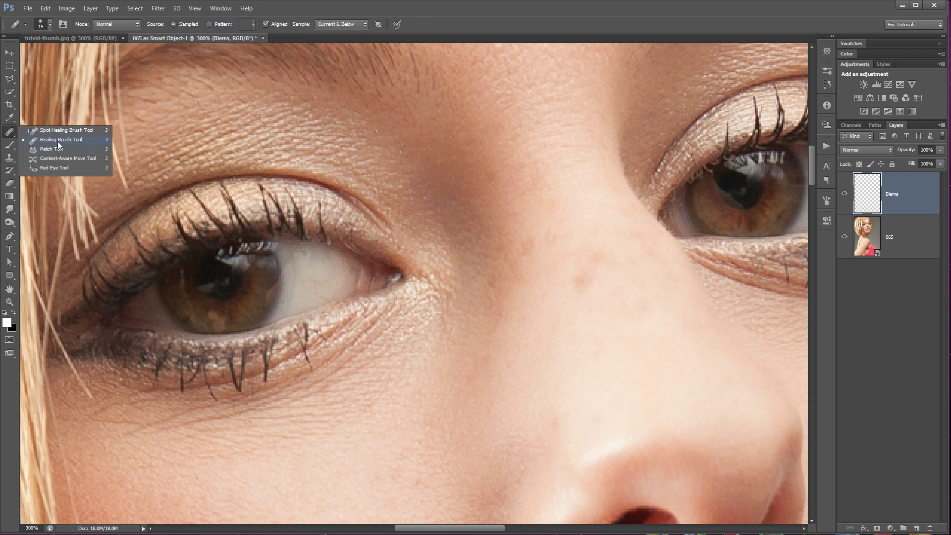
pyautogui.click(11, 156)
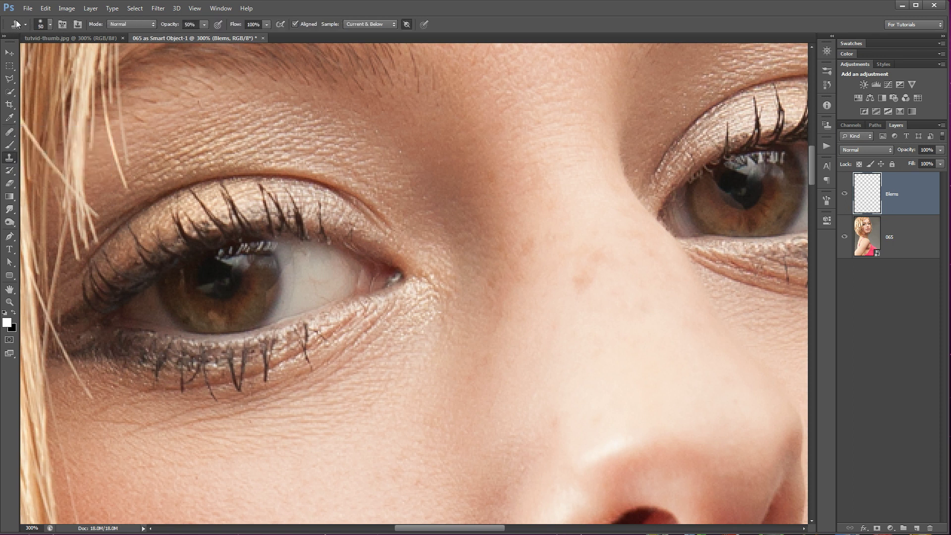
pyautogui.moveTo(175, 28); pyautogui.dragTo(164, 28)
pyautogui.press('Return')
pyautogui.click(334, 290)
pyautogui.click(473, 211)
# Shrink the soft clone brush to 36 px
pyautogui.rightClick(323, 248)
pyautogui.moveTo(355, 272); pyautogui.dragTo(347, 271)
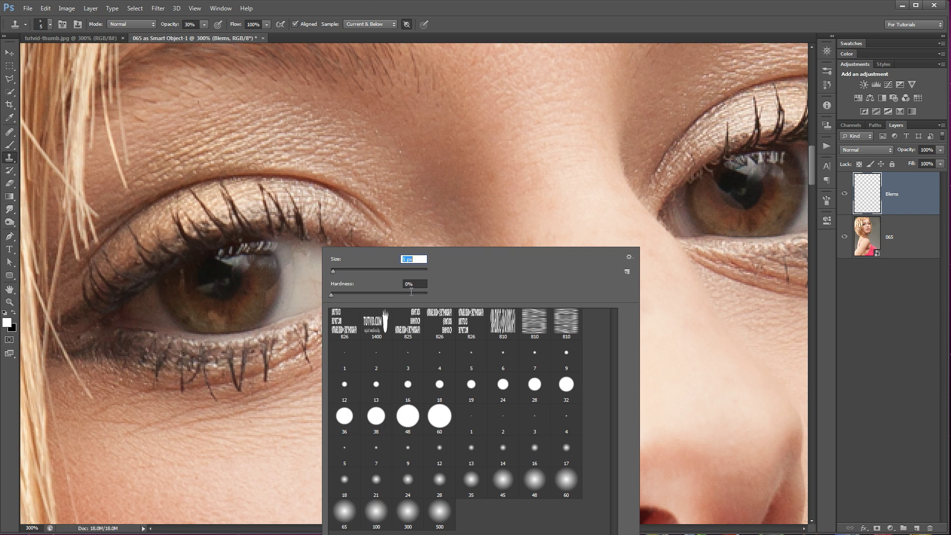
pyautogui.click(506, 228)
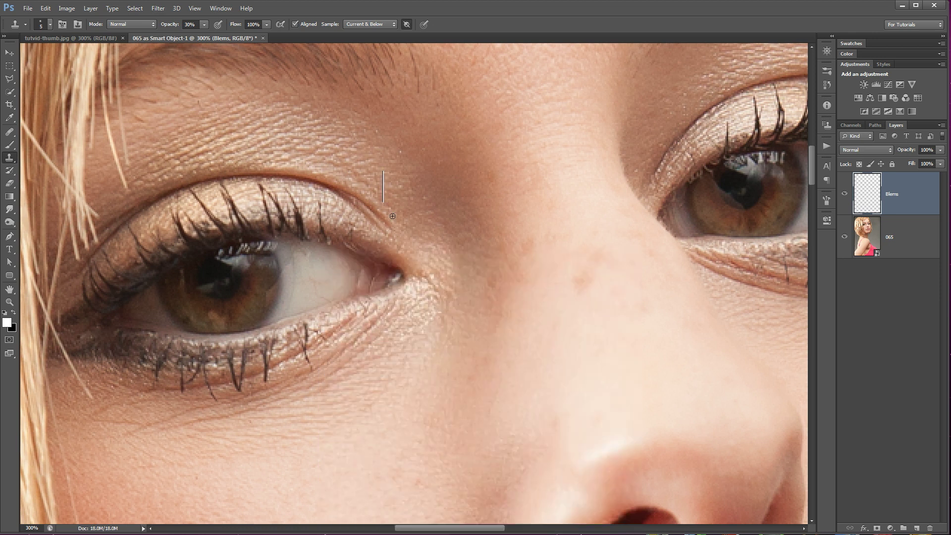
pyautogui.click(441, 241)
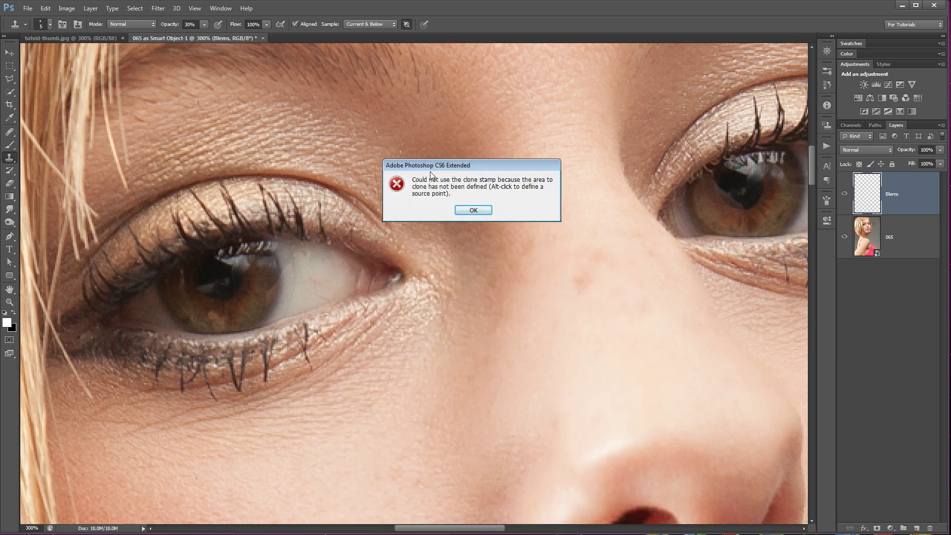
pyautogui.click(469, 211)
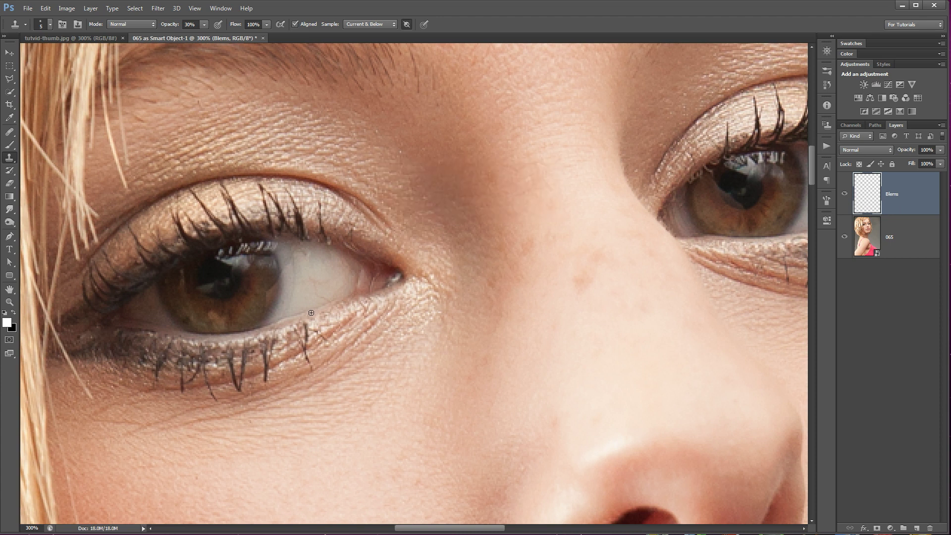
# Clone clean eye white over the red vein and blemishes in the left eye
pyautogui.scroll(2, 310, 304)
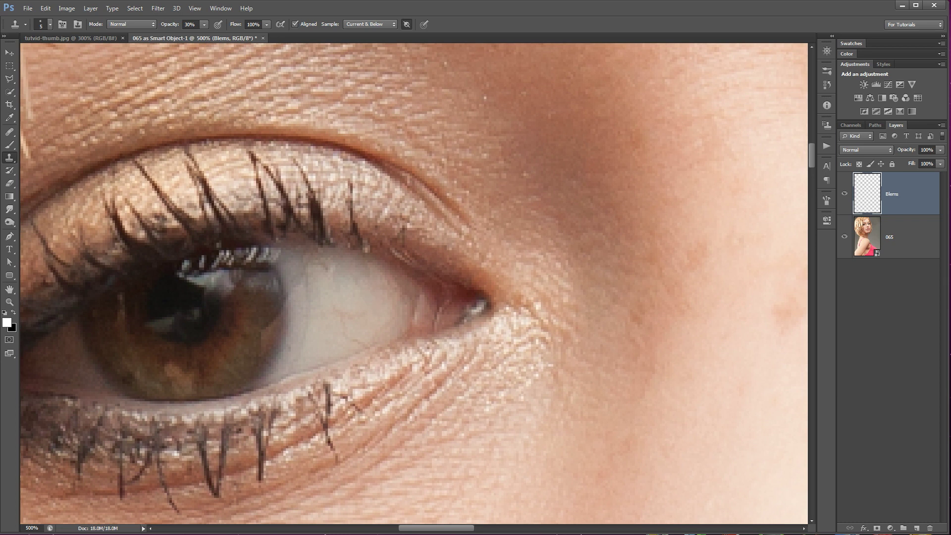
pyautogui.moveTo(361, 314); pyautogui.dragTo(337, 308)
pyautogui.moveTo(365, 347); pyautogui.dragTo(340, 316)
pyautogui.keyDown('alt'); pyautogui.click(354, 355); pyautogui.keyUp('alt')
pyautogui.moveTo(367, 346)
pyautogui.mouseDown()
pyautogui.moveTo(340, 320)
pyautogui.moveTo(346, 335)
pyautogui.mouseUp()
pyautogui.keyDown('alt'); pyautogui.click(351, 356); pyautogui.keyUp('alt')
pyautogui.keyDown('alt'); pyautogui.click(360, 335); pyautogui.keyUp('alt')
pyautogui.click(351, 339)
pyautogui.moveTo(354, 275); pyautogui.dragTo(369, 279)
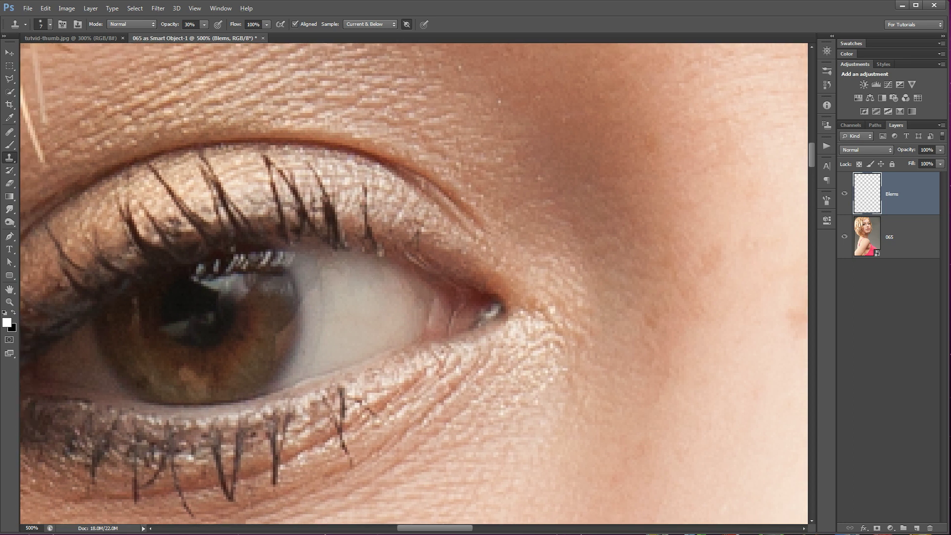
pyautogui.moveTo(378, 295)
pyautogui.mouseDown()
pyautogui.moveTo(409, 240)
pyautogui.moveTo(429, 240)
pyautogui.mouseUp()
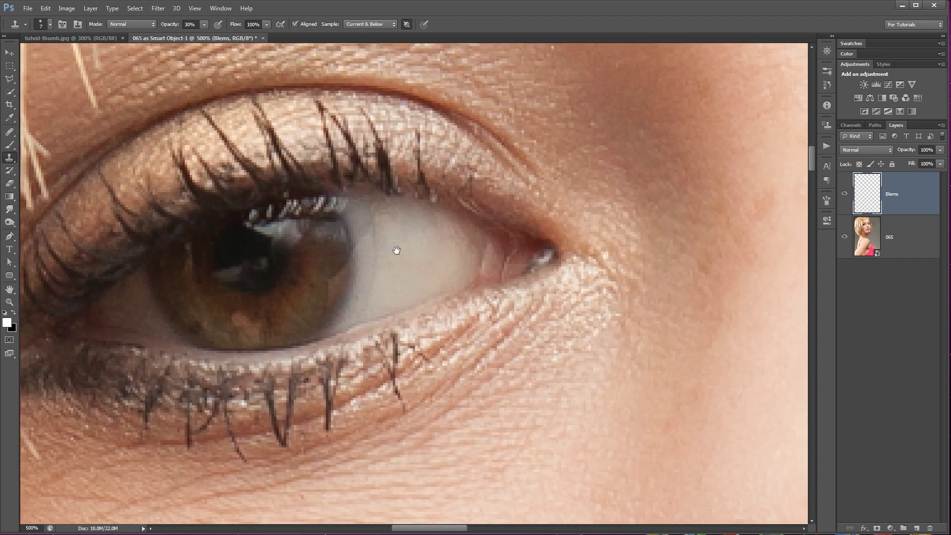
pyautogui.moveTo(395, 248); pyautogui.dragTo(291, 256)
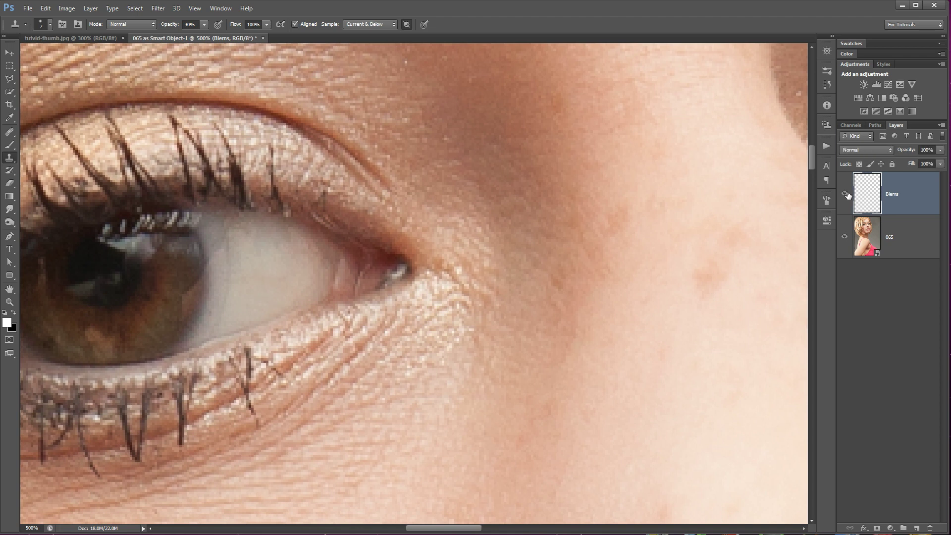
# On the right eye, lower clone opacity to 14% and stamp over the grey blotches
pyautogui.hscroll(10, 305, 239)
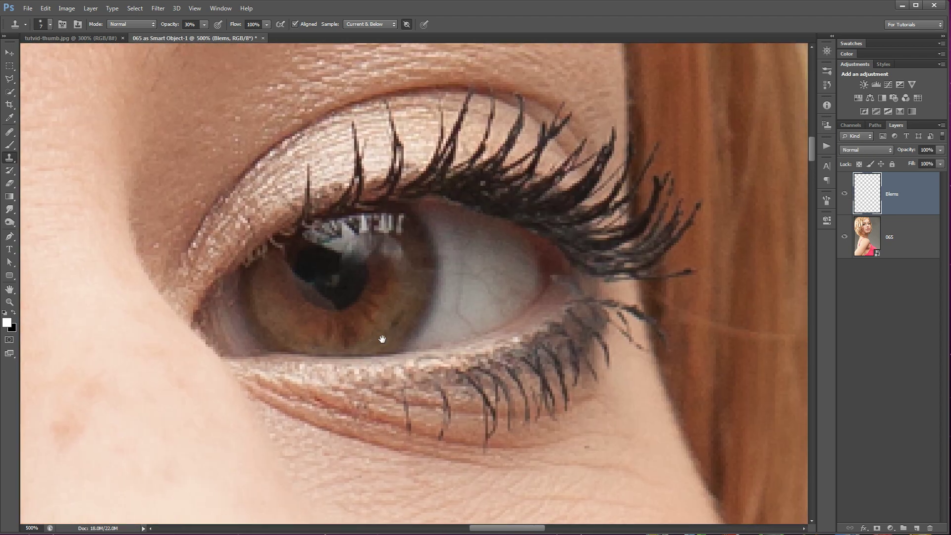
pyautogui.moveTo(382, 339); pyautogui.dragTo(386, 339)
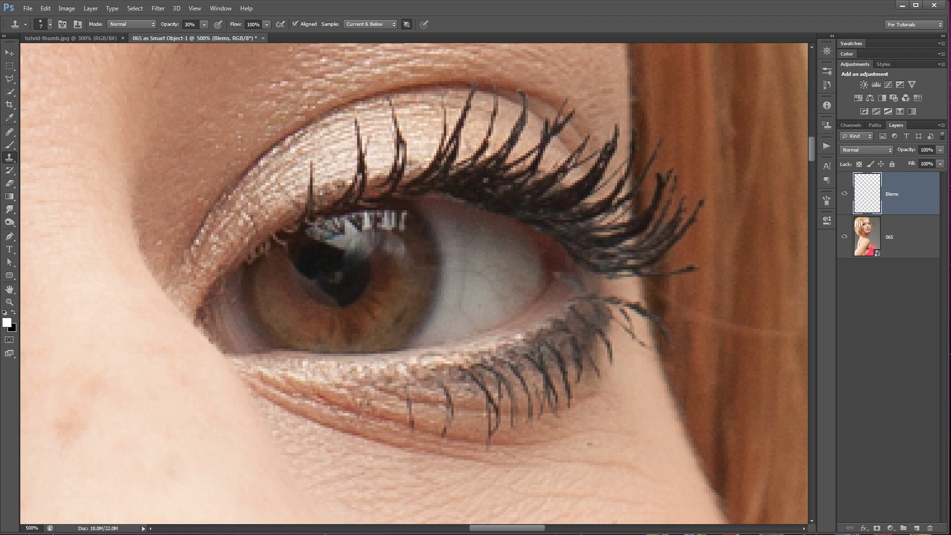
pyautogui.click(478, 332)
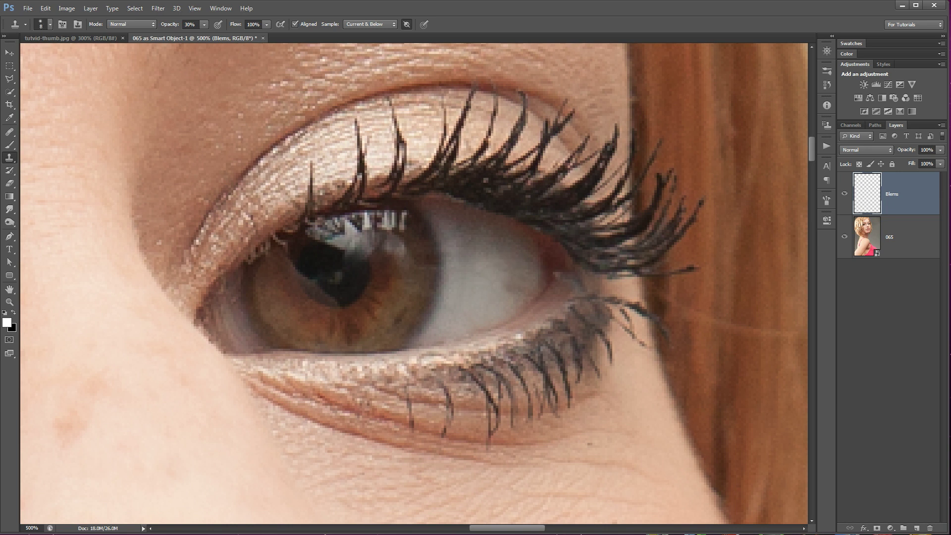
pyautogui.press(']')
pyautogui.press(']')
pyautogui.press(']')
pyautogui.press(']')
pyautogui.moveTo(172, 28); pyautogui.dragTo(164, 28)
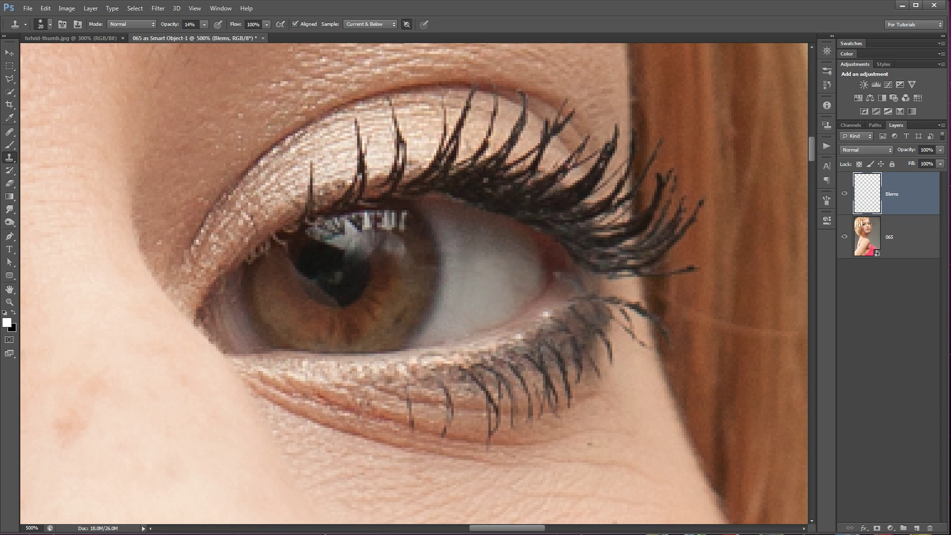
pyautogui.click(462, 277)
pyautogui.click(460, 279)
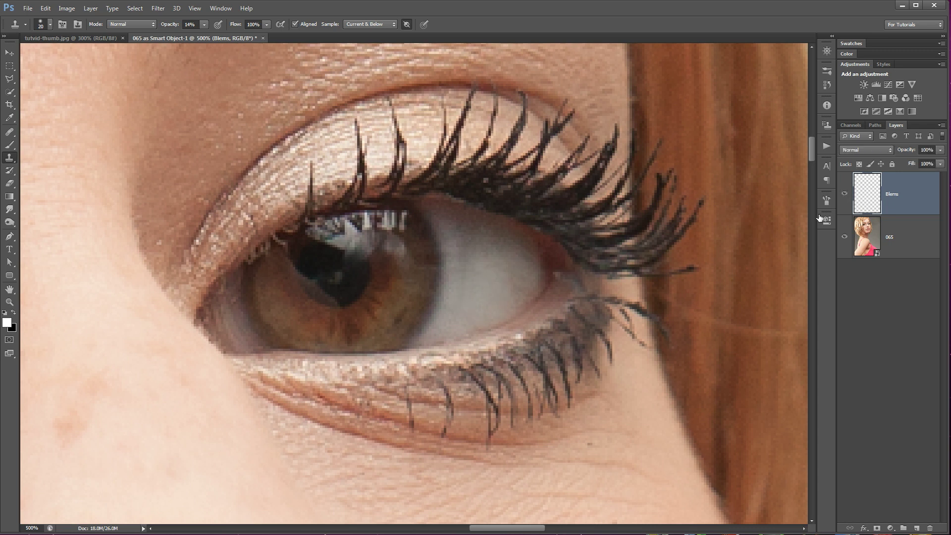
# Zoom in on the right-hand eye white, then back out to the whole face
pyautogui.hotkey('ctrl', '-')
pyautogui.hotkey('ctrl', '-')
pyautogui.hotkey('ctrl', '-')
pyautogui.hotkey('ctrl', '-')
pyautogui.hotkey('ctrl', '-')
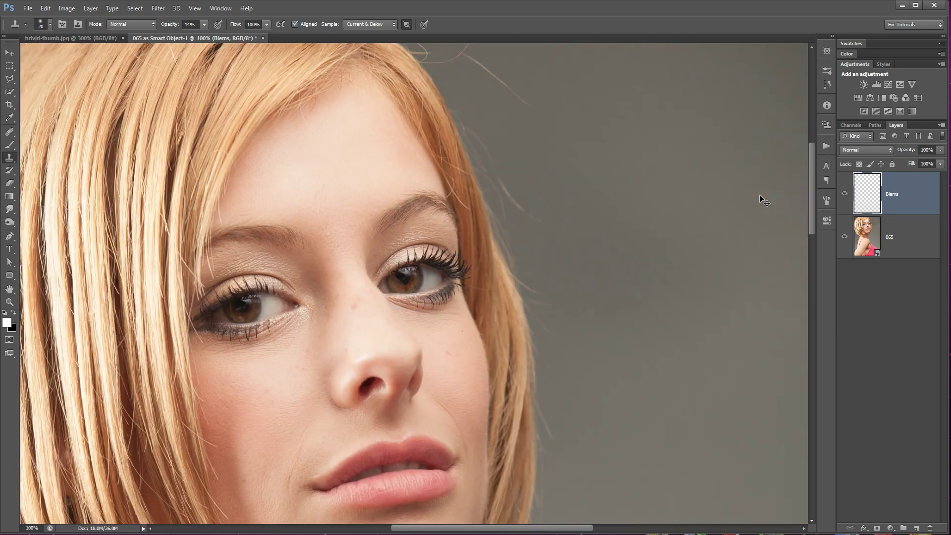
pyautogui.press('z')
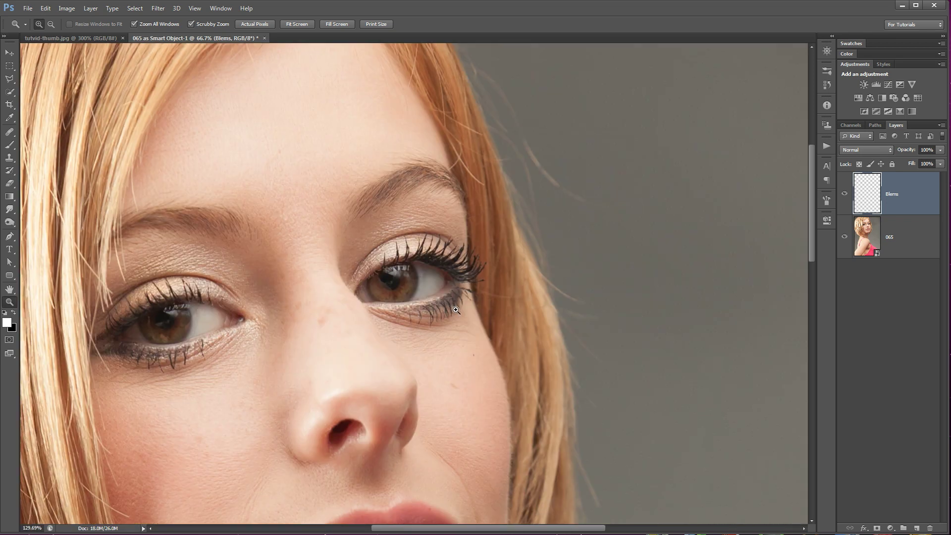
pyautogui.moveTo(426, 277); pyautogui.dragTo(450, 284)
pyautogui.click(451, 269)
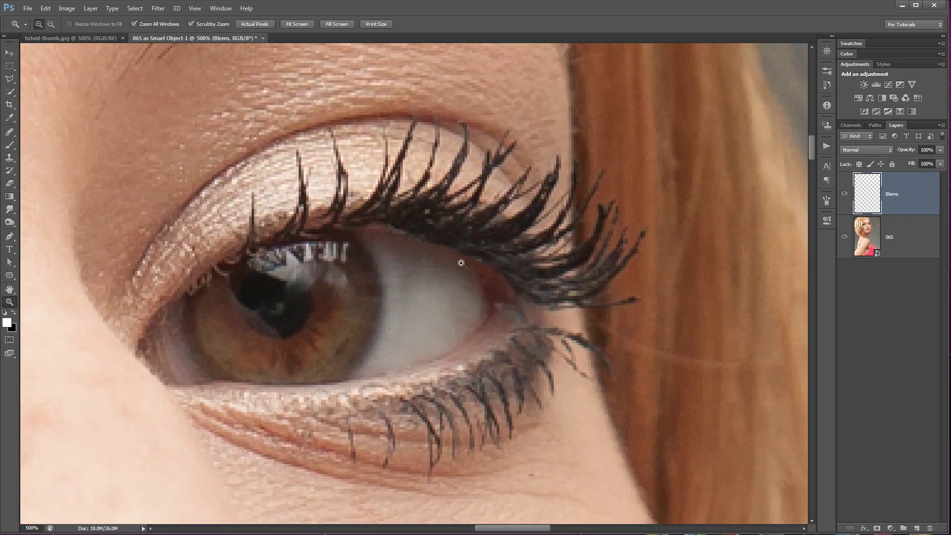
pyautogui.keyDown('alt'); pyautogui.click(513, 294); pyautogui.keyUp('alt')
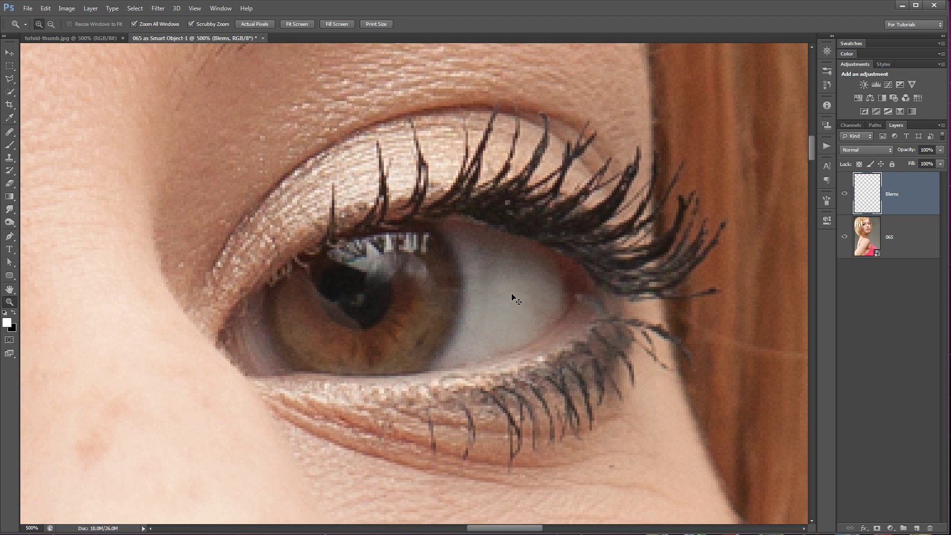
pyautogui.keyDown('alt'); pyautogui.click(514, 297); pyautogui.keyUp('alt')
pyautogui.keyDown('alt'); pyautogui.click(516, 299); pyautogui.keyUp('alt')
pyautogui.hotkey('ctrl', '-')
pyautogui.hotkey('ctrl', '-')
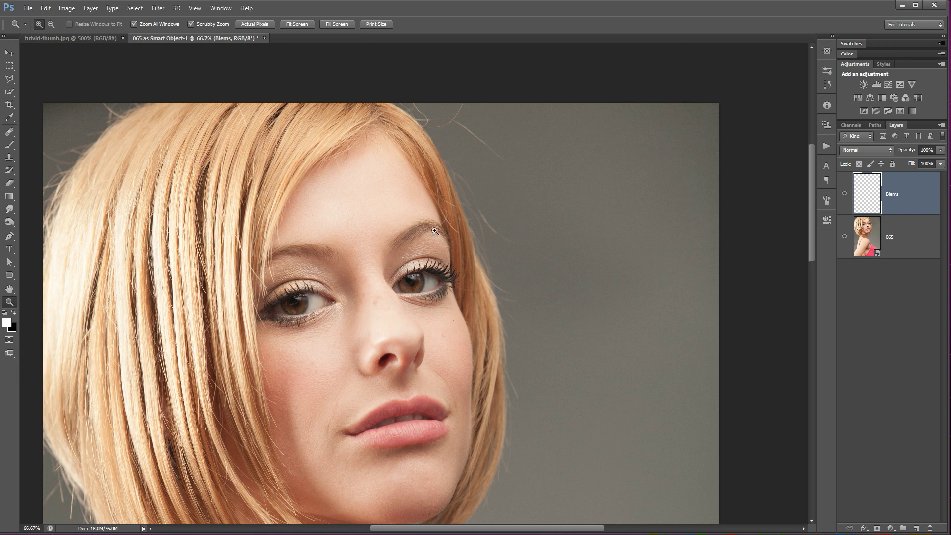
# Zoom to 200% on the bridge of the nose between the eyes
pyautogui.click(10, 52)
pyautogui.press('z')
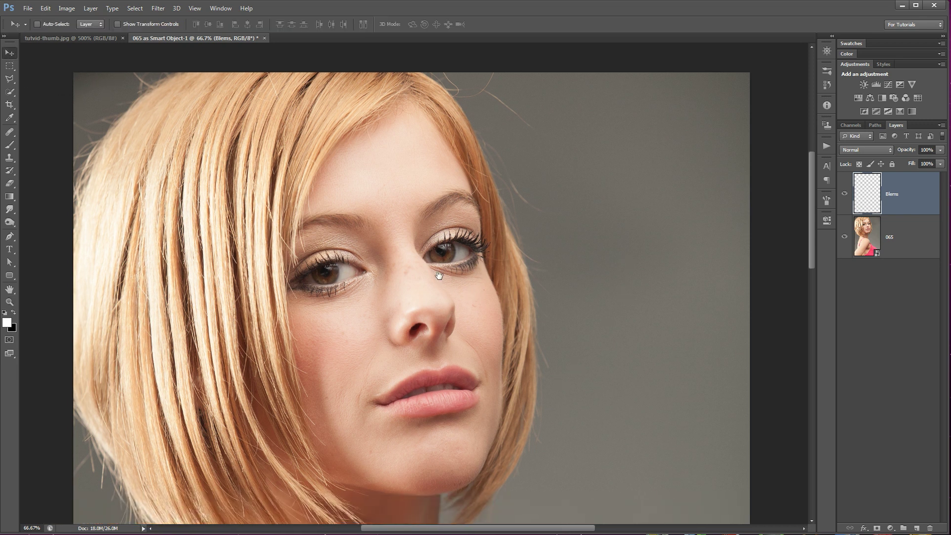
pyautogui.click(402, 278)
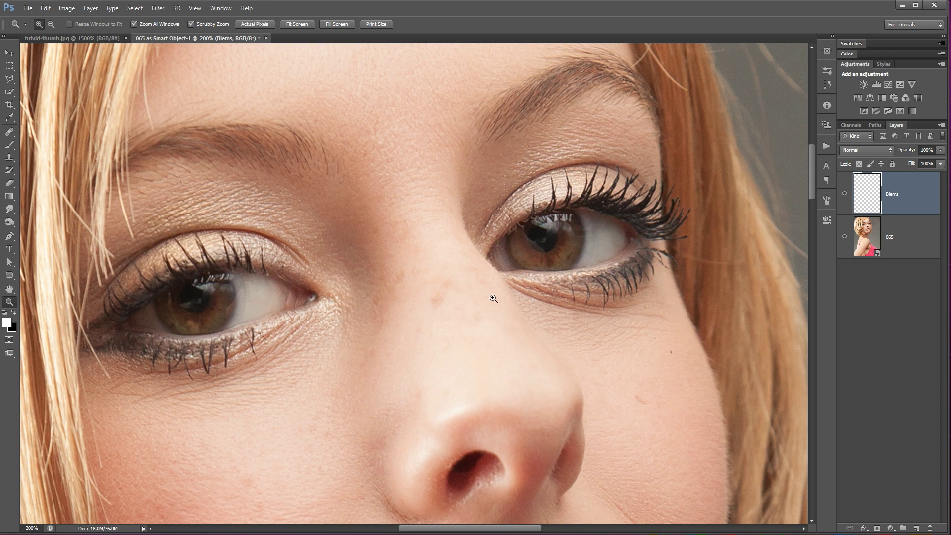
pyautogui.moveTo(493, 299); pyautogui.dragTo(527, 254)
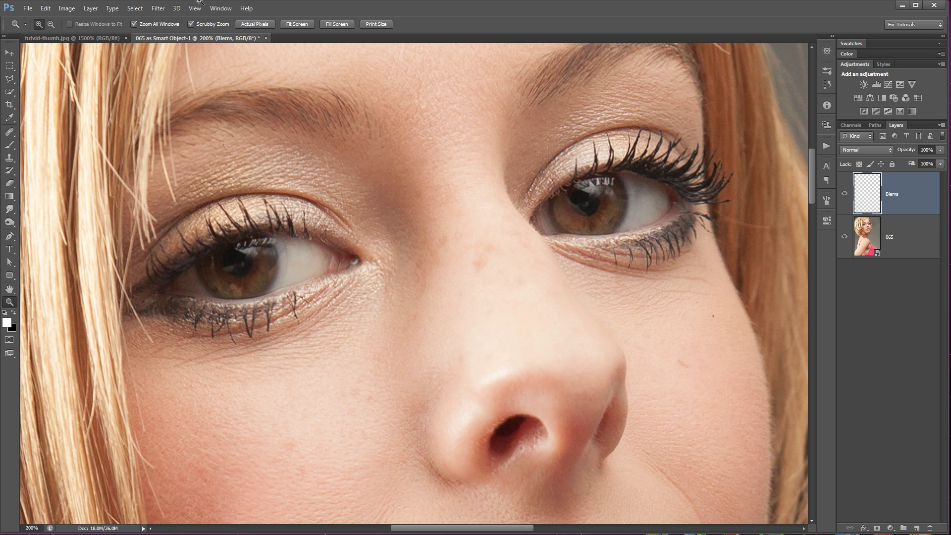
# Add a Curves adjustment layer named Light
pyautogui.click(91, 10)
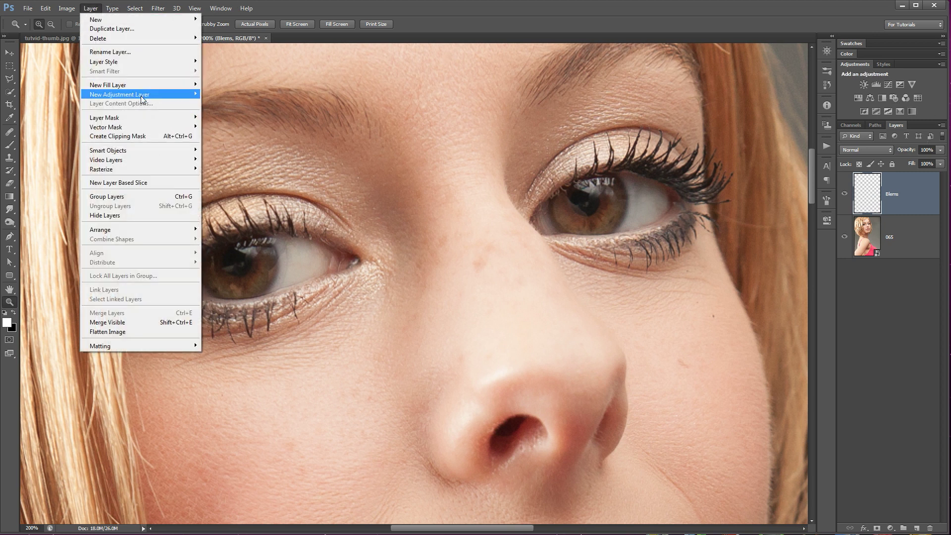
pyautogui.moveTo(144, 94)
pyautogui.click(233, 113)
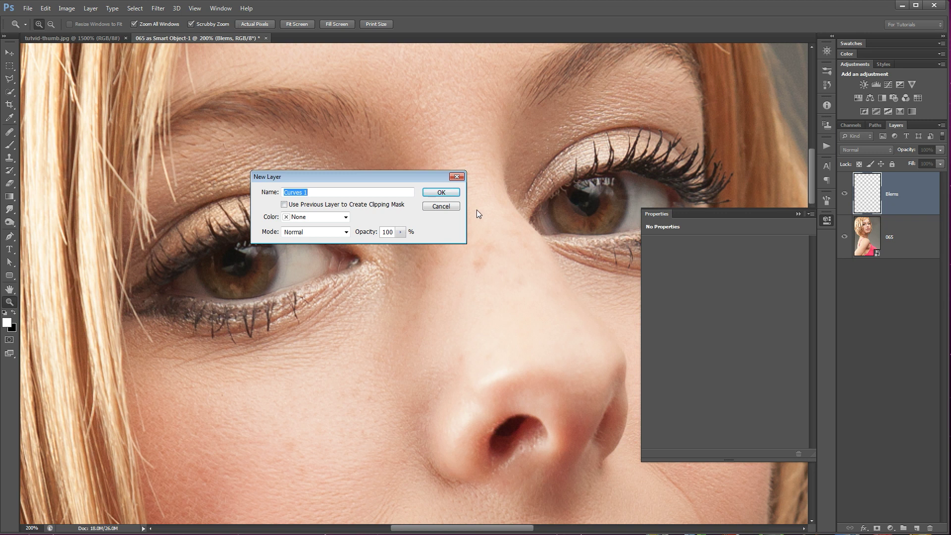
pyautogui.write('Light')
pyautogui.moveTo(322, 179); pyautogui.dragTo(319, 150)
pyautogui.click(437, 168)
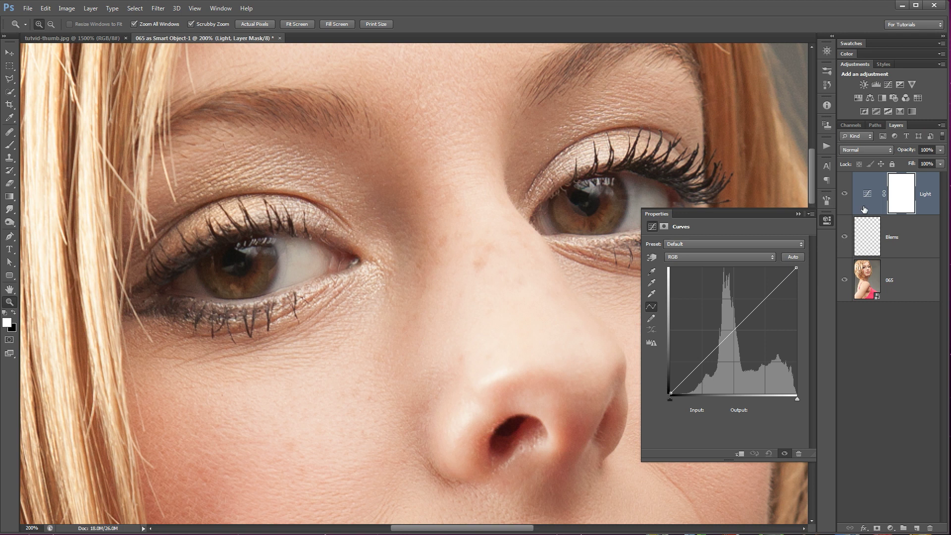
# Set the Light layer to Screen blending and invert its mask to hide the brightening
pyautogui.click(866, 150)
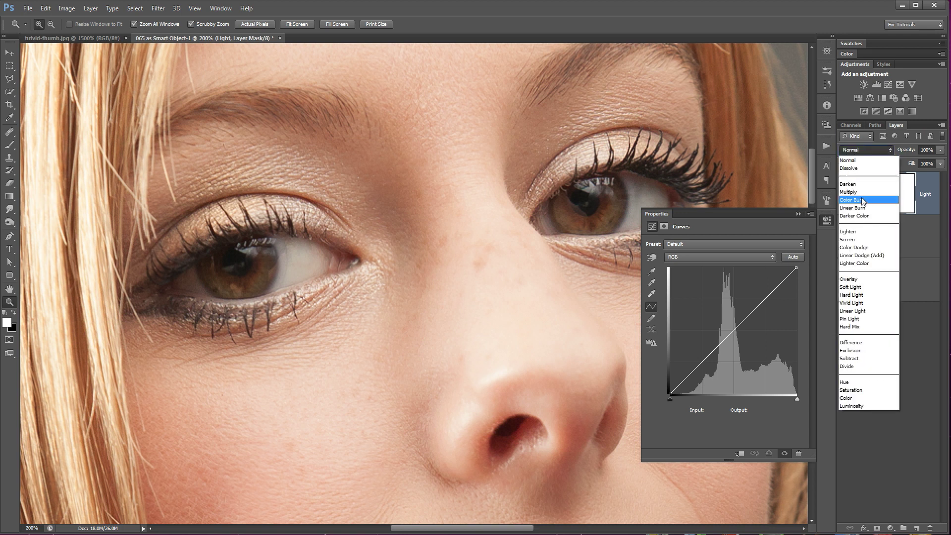
pyautogui.click(856, 242)
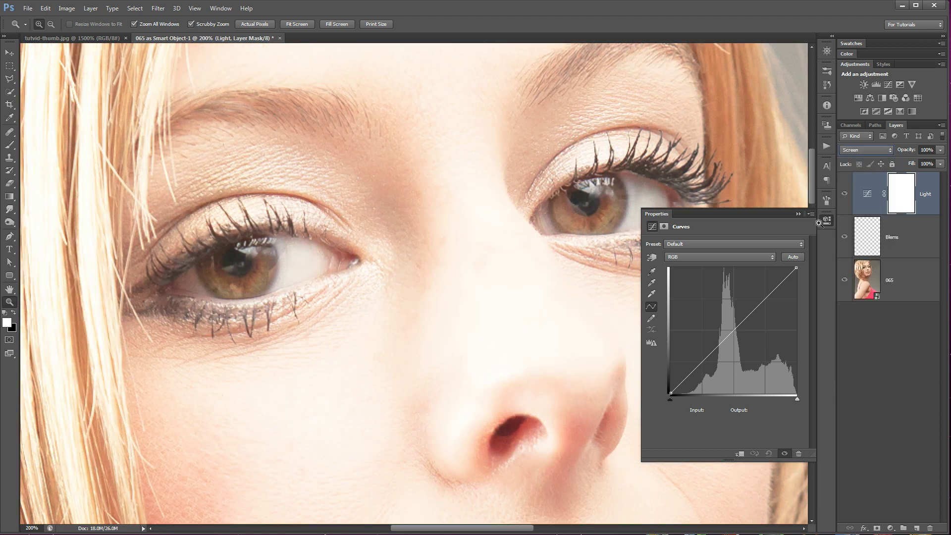
pyautogui.click(827, 221)
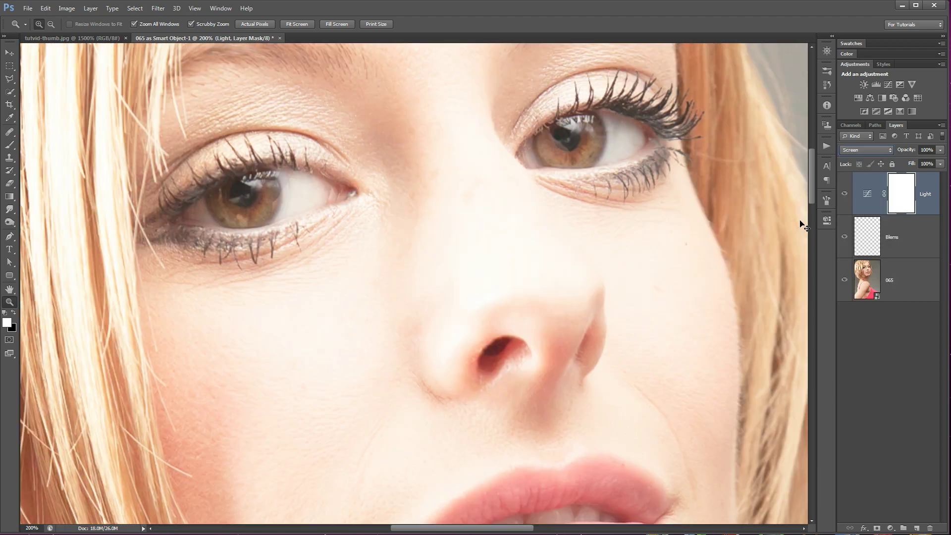
pyautogui.hotkey('ctrl', '0')
pyautogui.click(846, 194)
pyautogui.click(845, 194)
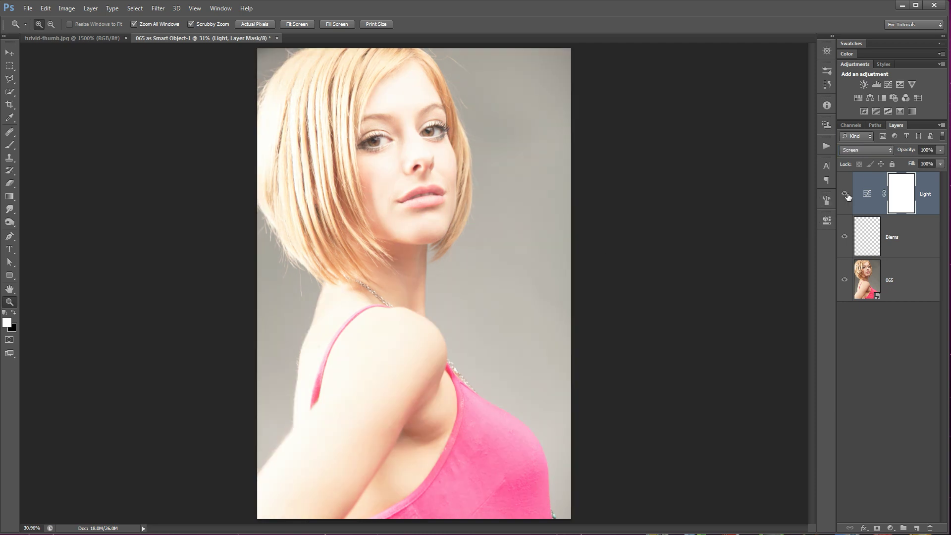
pyautogui.click(845, 193)
pyautogui.click(846, 194)
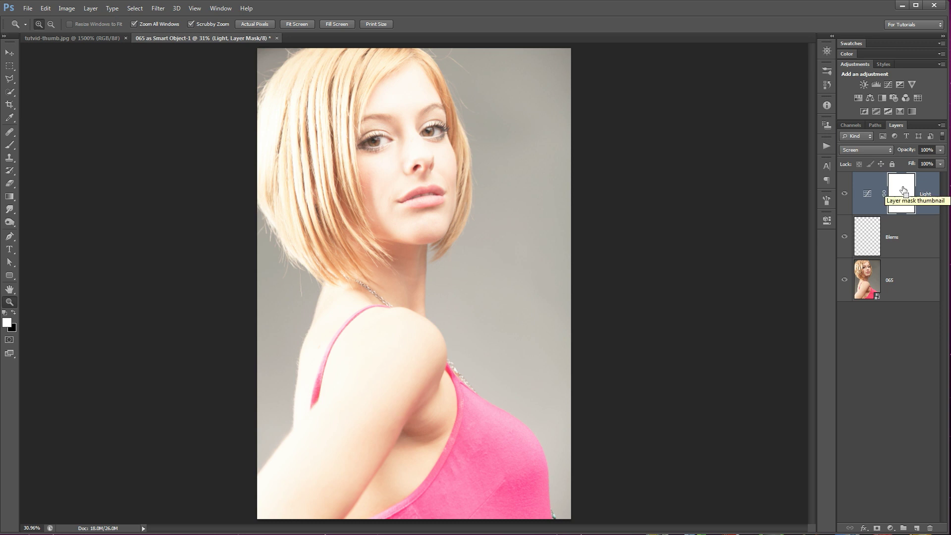
pyautogui.hotkey('ctrl', 'i')
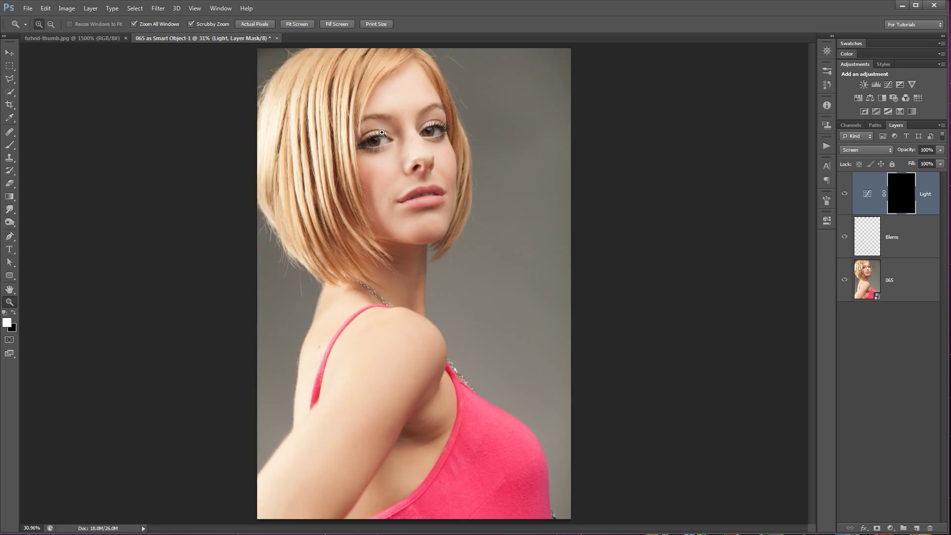
pyautogui.moveTo(383, 133); pyautogui.dragTo(506, 221)
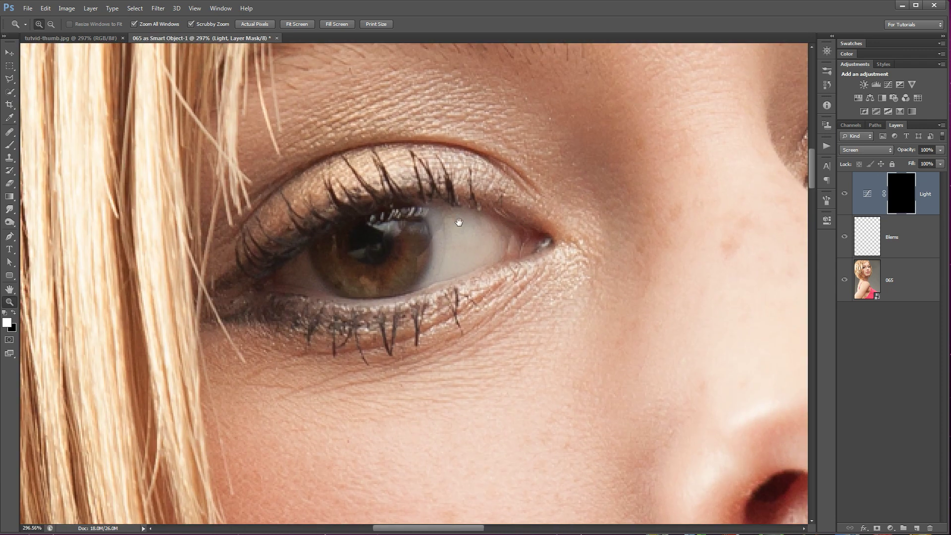
# Set up a small soft Brush at about 11% opacity
pyautogui.press('b')
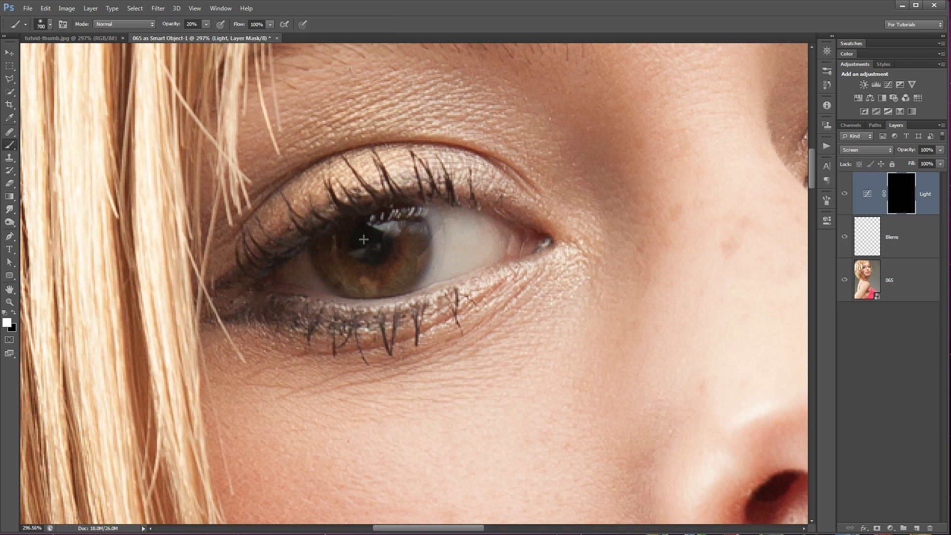
pyautogui.rightClick(341, 238)
pyautogui.moveTo(442, 260); pyautogui.dragTo(384, 260)
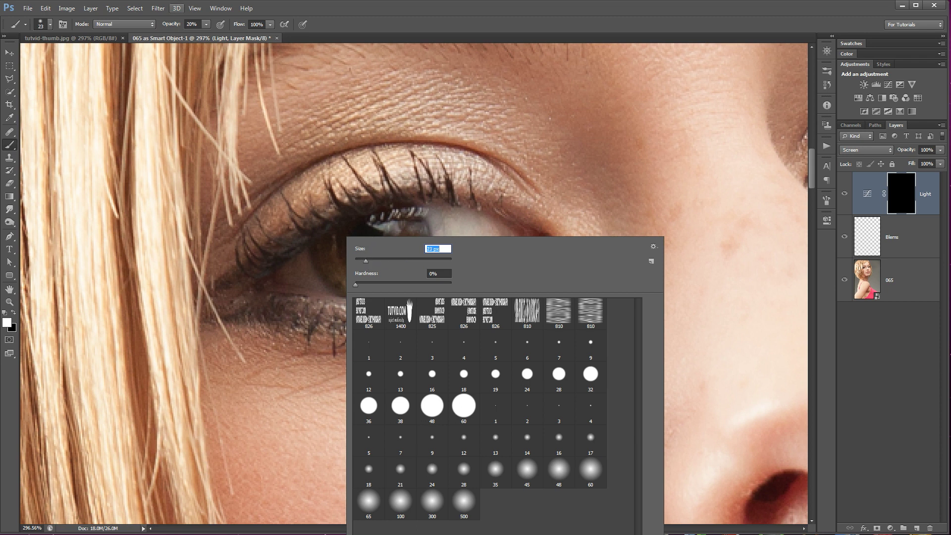
pyautogui.moveTo(174, 28); pyautogui.dragTo(168, 28)
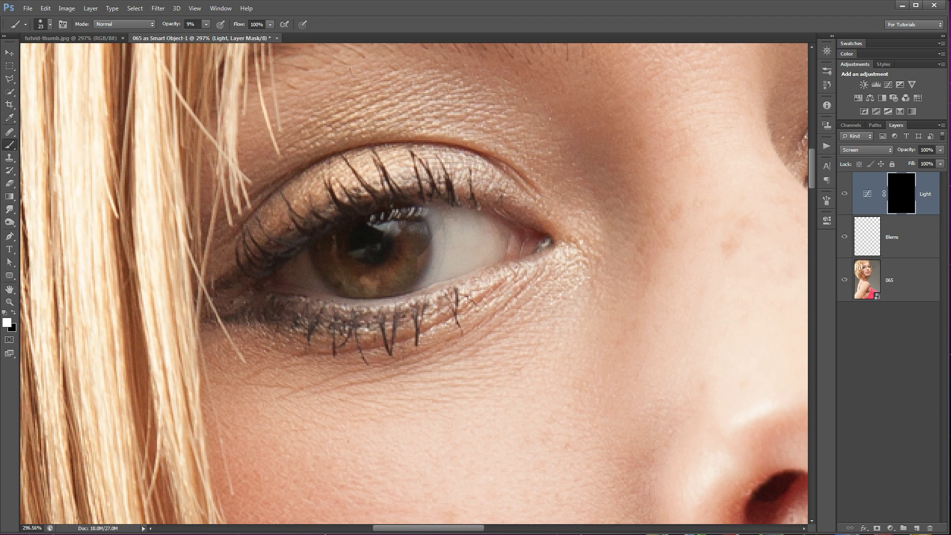
# Toggle the Light layer's visibility to compare the eye with and without brightening
pyautogui.click(845, 194)
pyautogui.click(845, 194)
pyautogui.click(843, 194)
pyautogui.click(844, 195)
pyautogui.click(844, 195)
pyautogui.click(844, 195)
pyautogui.click(855, 198)
# Cancel the Light layer's blending options, show the layer again, target its mask, and set brush opacity to 10%
pyautogui.press('h')
pyautogui.doubleClick(853, 198)
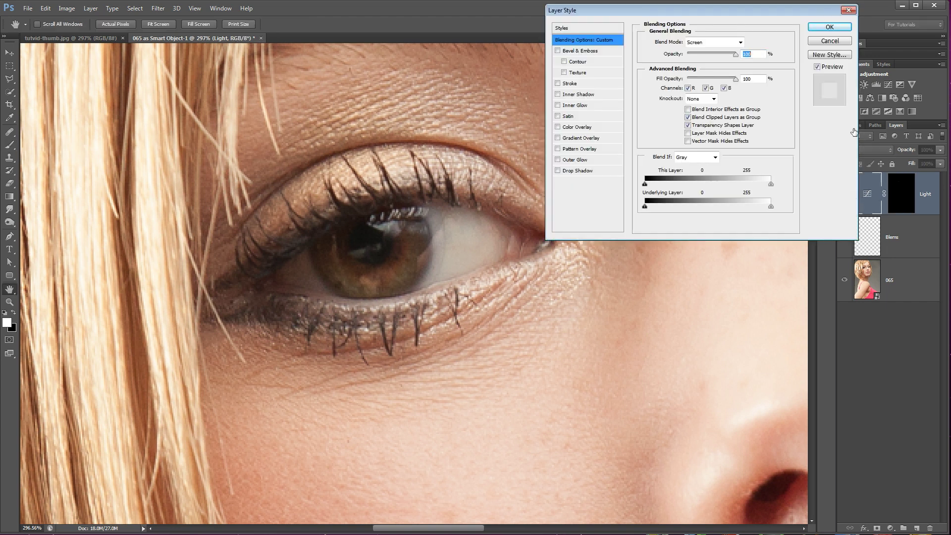
pyautogui.click(835, 25)
pyautogui.click(845, 193)
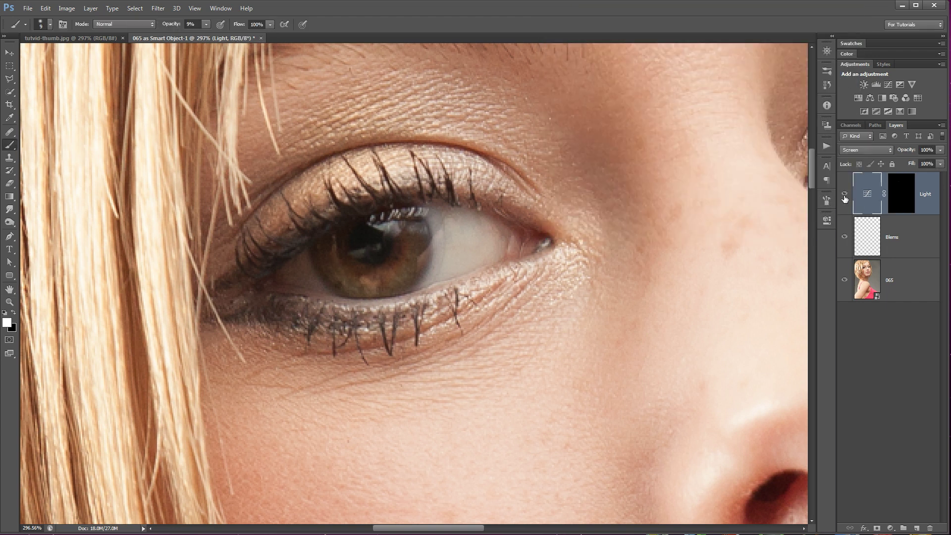
pyautogui.click(901, 208)
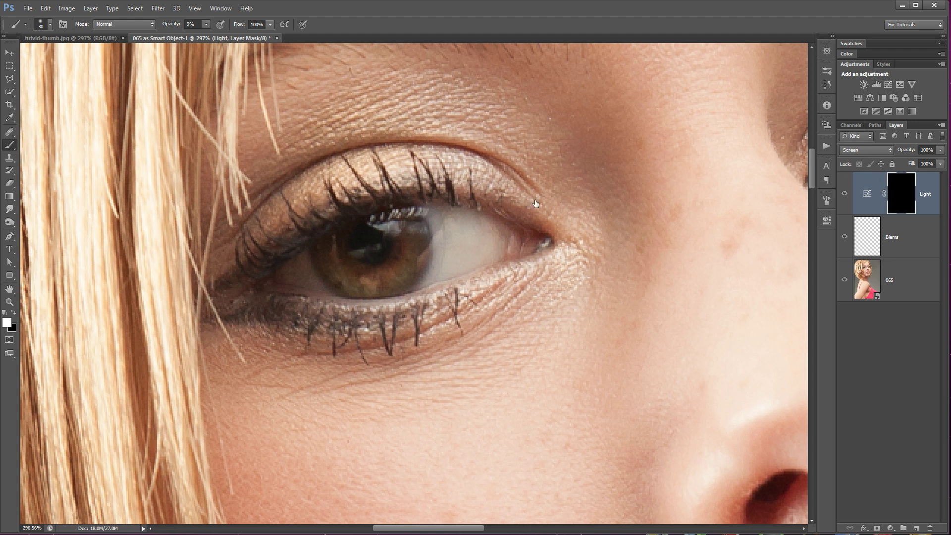
pyautogui.moveTo(170, 25); pyautogui.dragTo(172, 25)
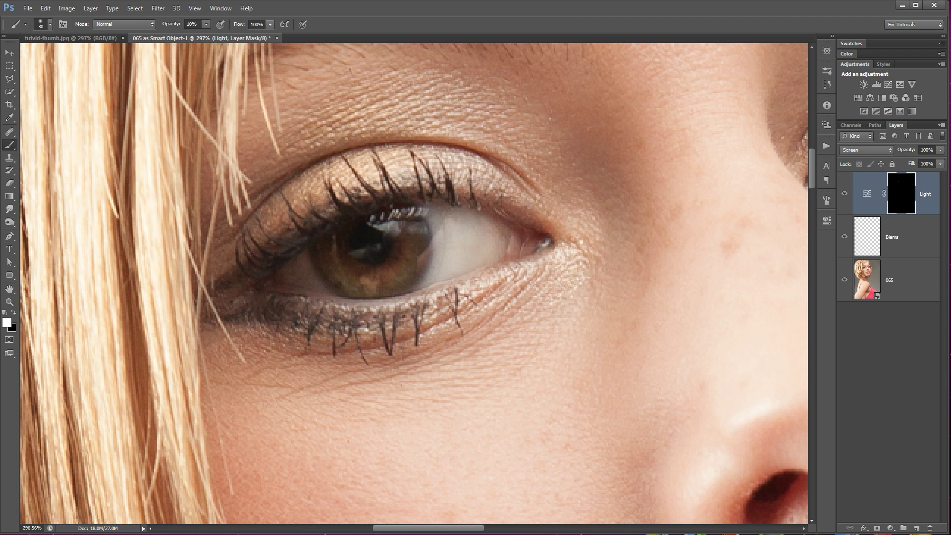
pyautogui.moveTo(628, 212); pyautogui.dragTo(527, 212)
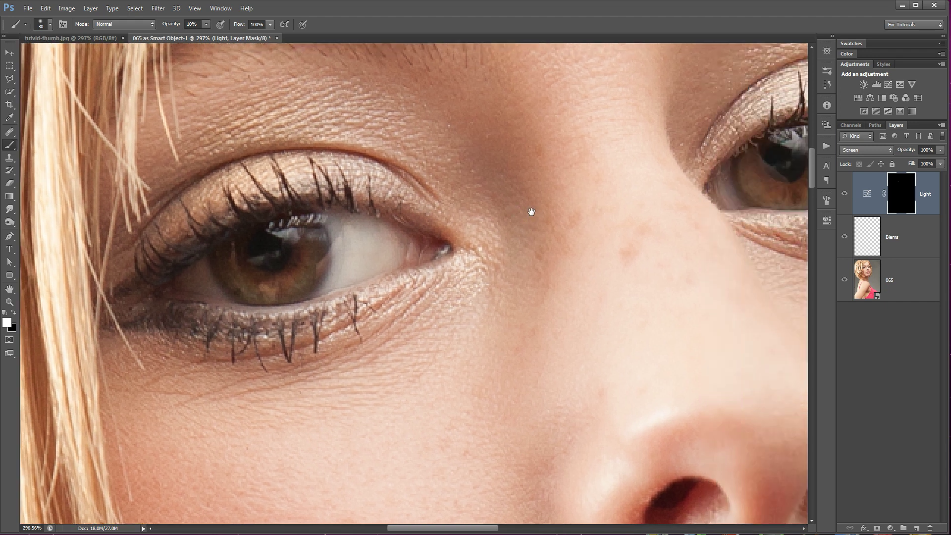
pyautogui.moveTo(807, 179); pyautogui.dragTo(729, 206)
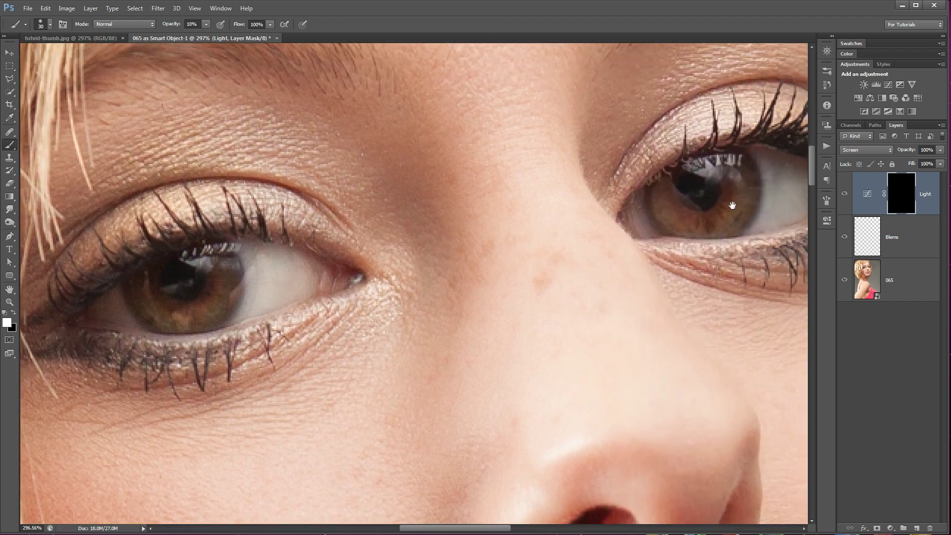
pyautogui.click(844, 194)
pyautogui.click(845, 194)
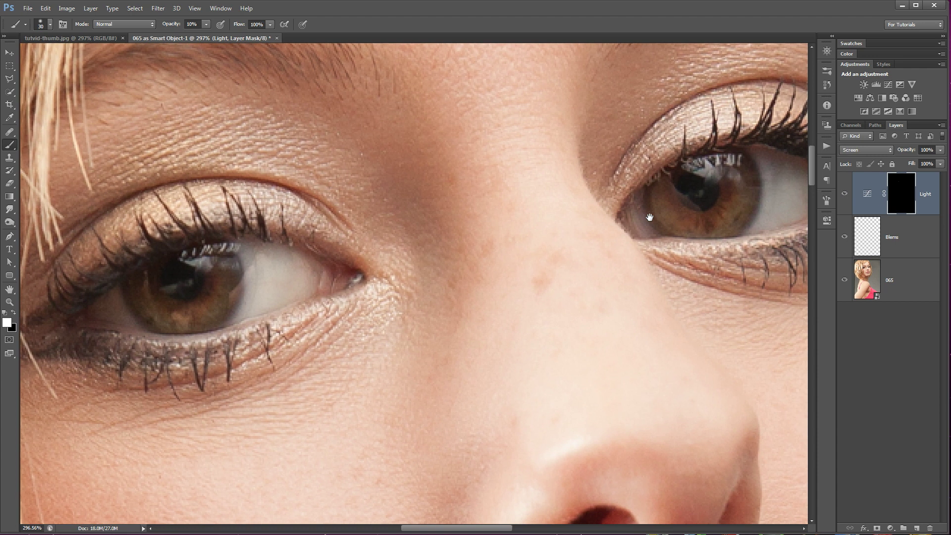
pyautogui.moveTo(648, 212); pyautogui.dragTo(473, 233)
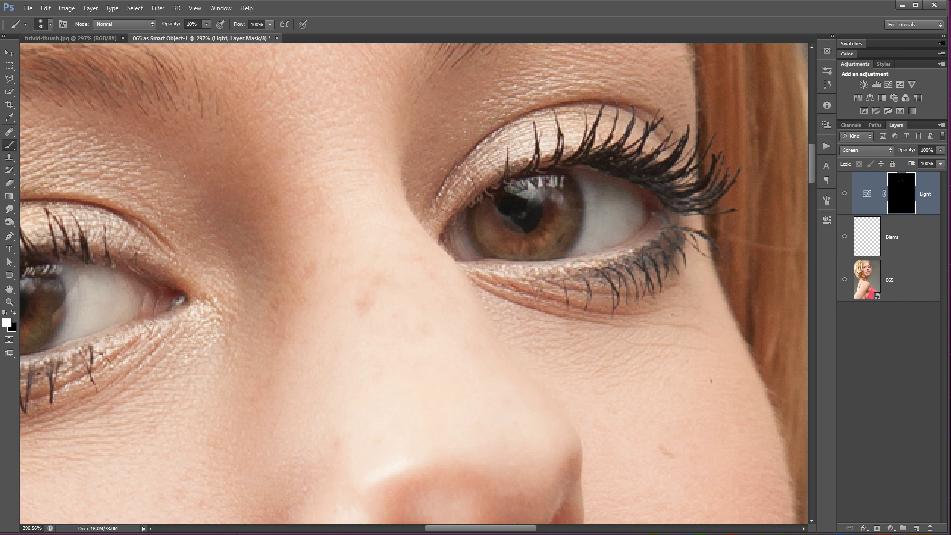
pyautogui.click(845, 194)
pyautogui.click(845, 194)
pyautogui.hotkey('ctrl', '-')
pyautogui.hotkey('ctrl', '-')
pyautogui.hotkey('ctrl', '-')
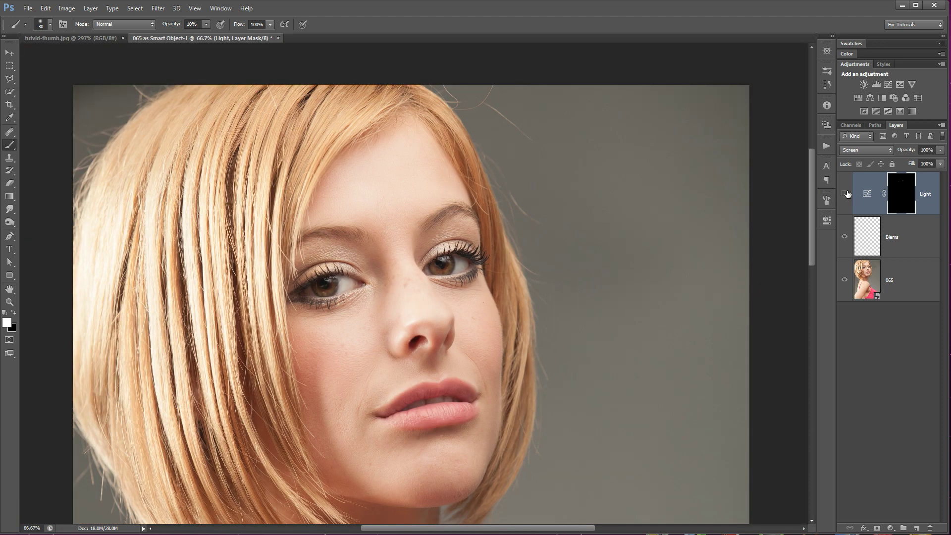
pyautogui.moveTo(410, 291); pyautogui.dragTo(435, 259)
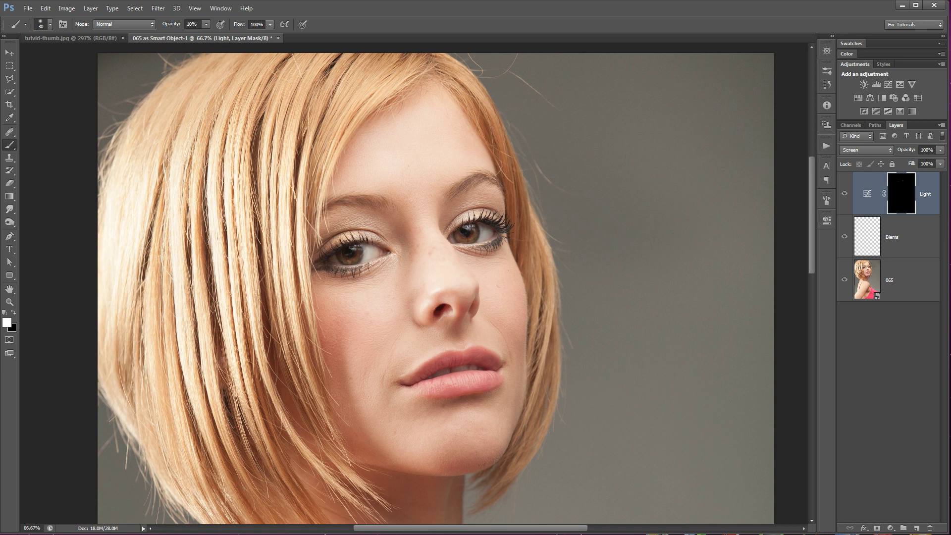
# Add a Curves adjustment layer named Darks from Layer > New Adjustment Layer
pyautogui.click(91, 8)
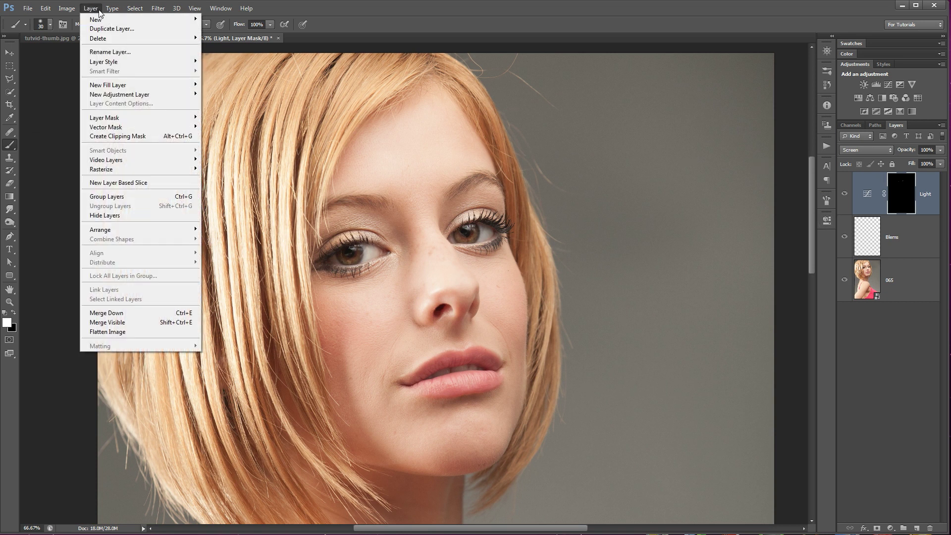
pyautogui.moveTo(152, 95)
pyautogui.click(242, 115)
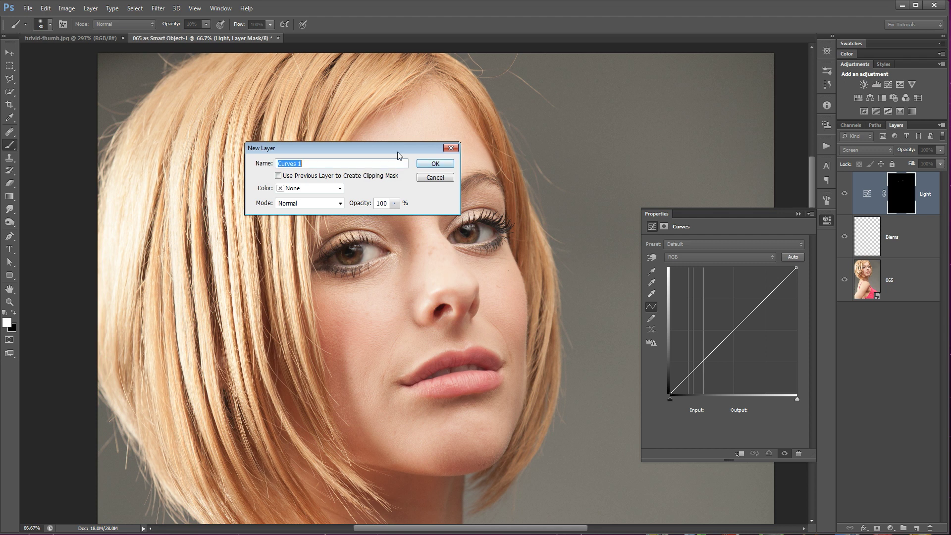
pyautogui.write('Darks')
pyautogui.press('Return')
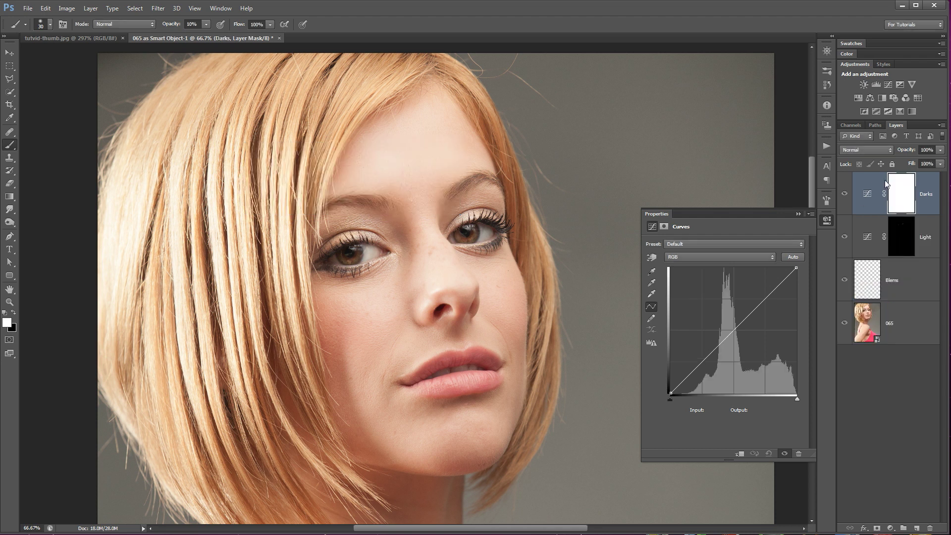
# Set the Darks layer's blend mode to Multiply and invert its mask to black
pyautogui.click(901, 200)
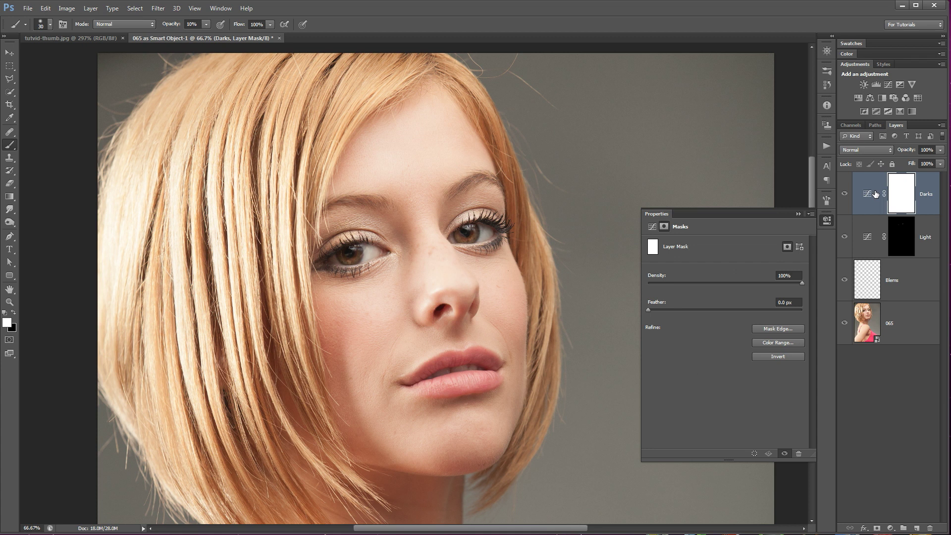
pyautogui.click(867, 149)
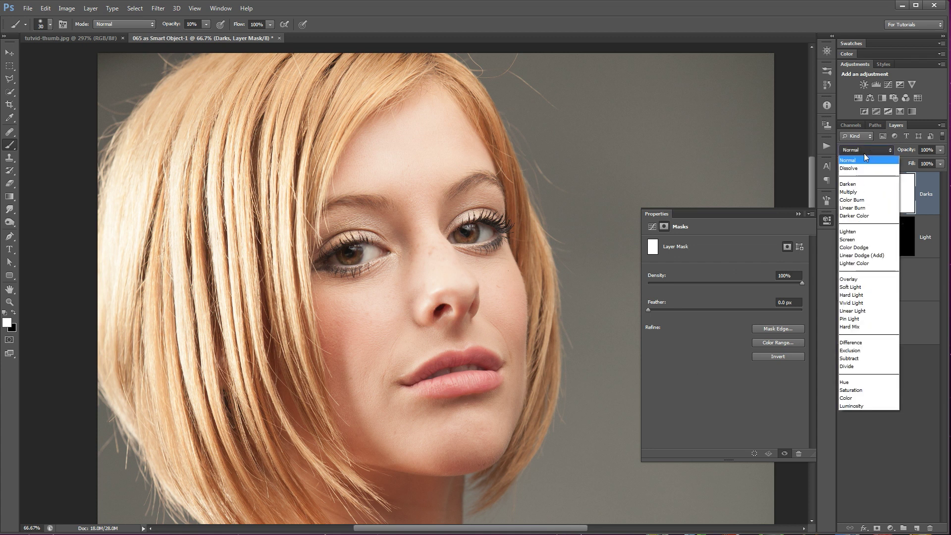
pyautogui.click(858, 192)
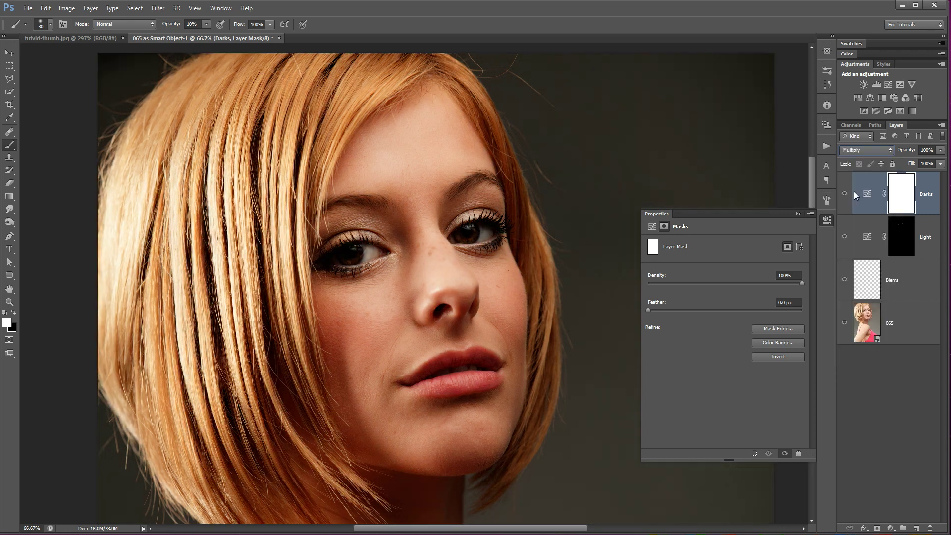
pyautogui.click(827, 220)
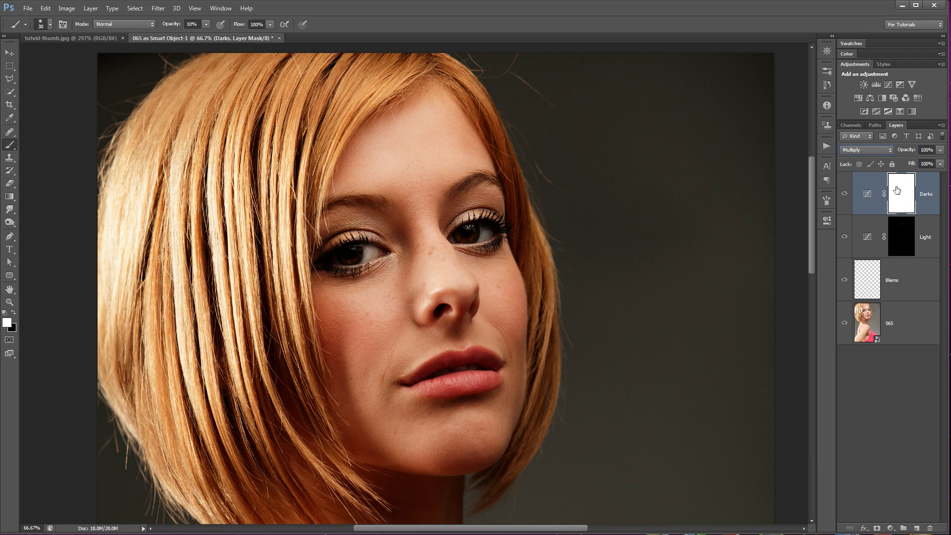
pyautogui.hotkey('ctrl', 'i')
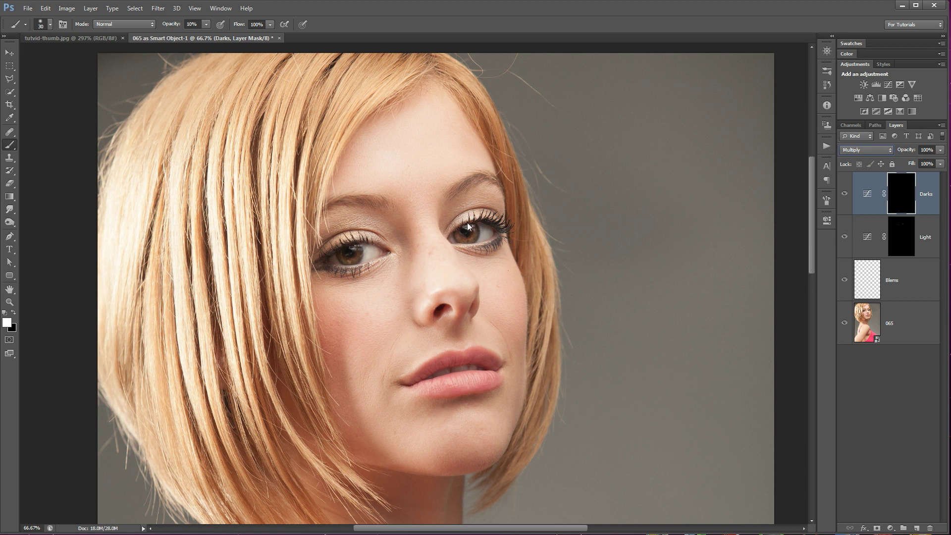
# Zoom in on the left eye and set up a soft 15 px brush with 0% hardness
pyautogui.press('z')
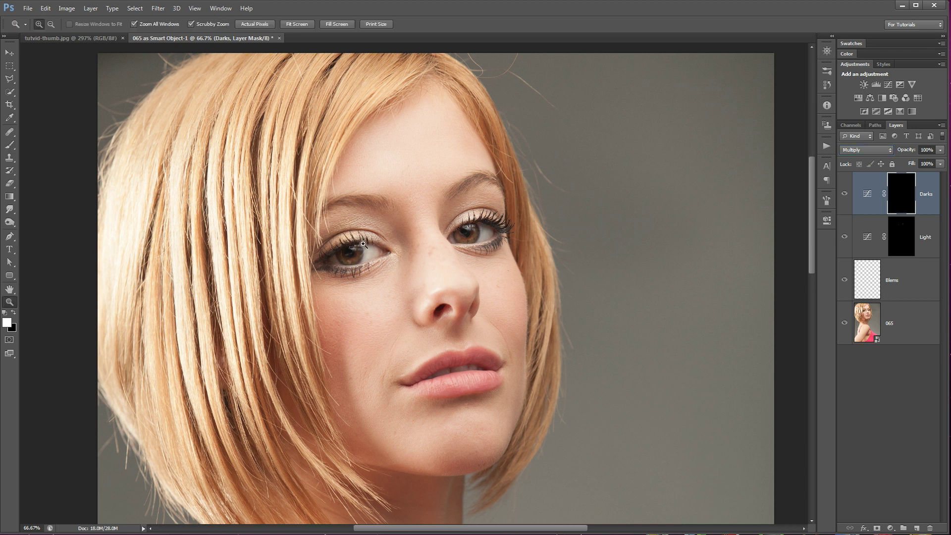
pyautogui.moveTo(364, 244); pyautogui.dragTo(432, 254)
pyautogui.click(432, 254)
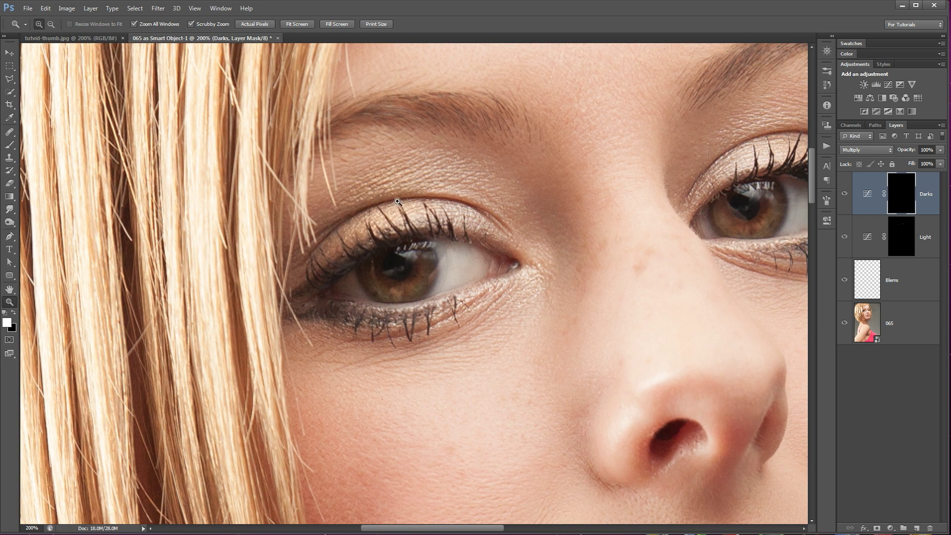
pyautogui.press('b')
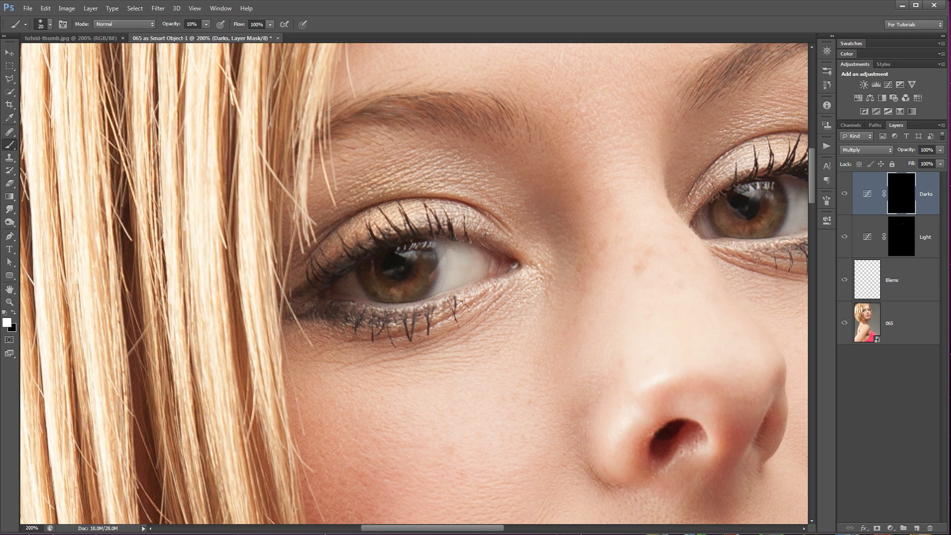
pyautogui.press('[')
pyautogui.press('[')
pyautogui.press('[')
pyautogui.rightClick(405, 231)
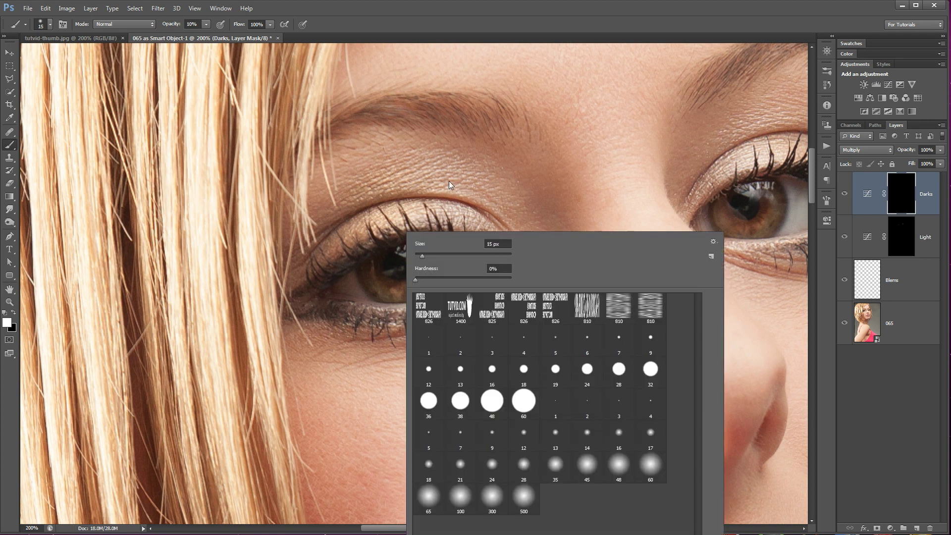
pyautogui.press('Return')
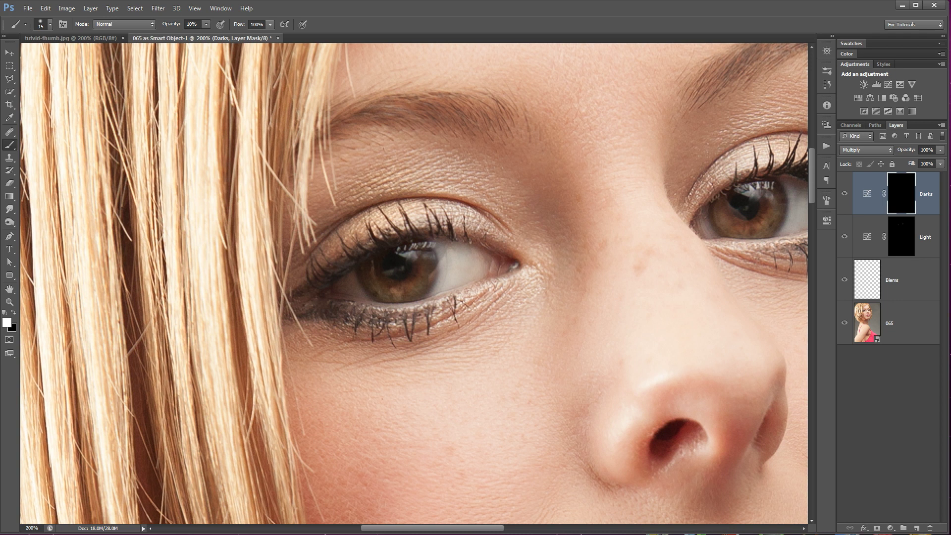
pyautogui.moveTo(748, 208); pyautogui.dragTo(669, 201)
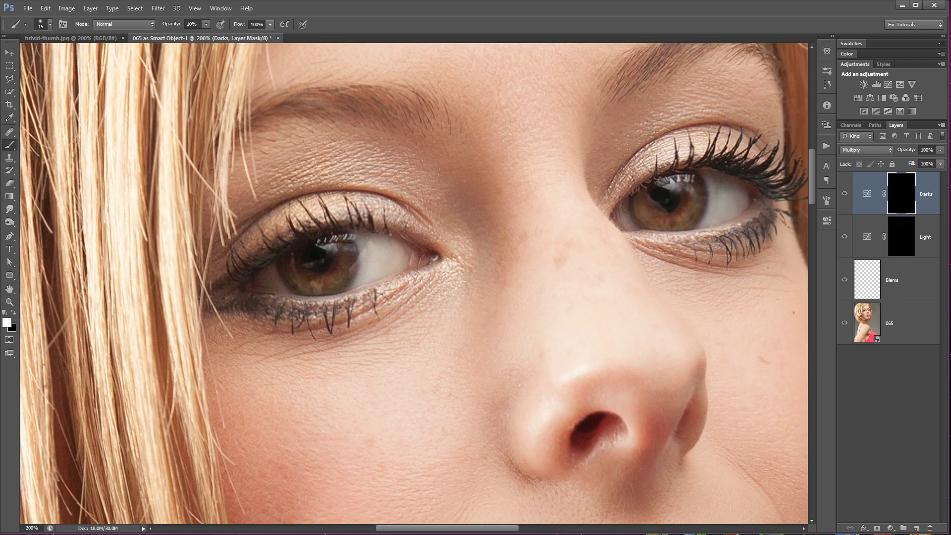
pyautogui.rightClick(466, 224)
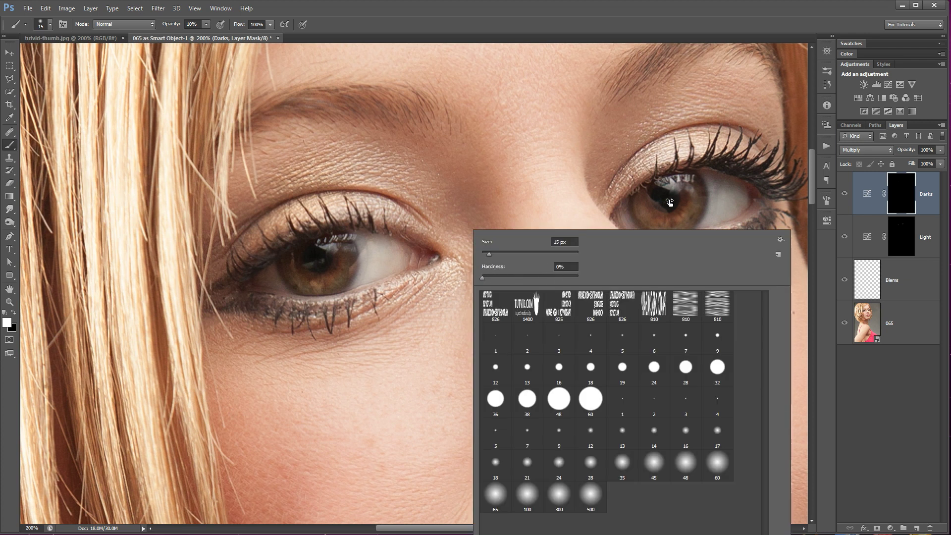
pyautogui.press('Return')
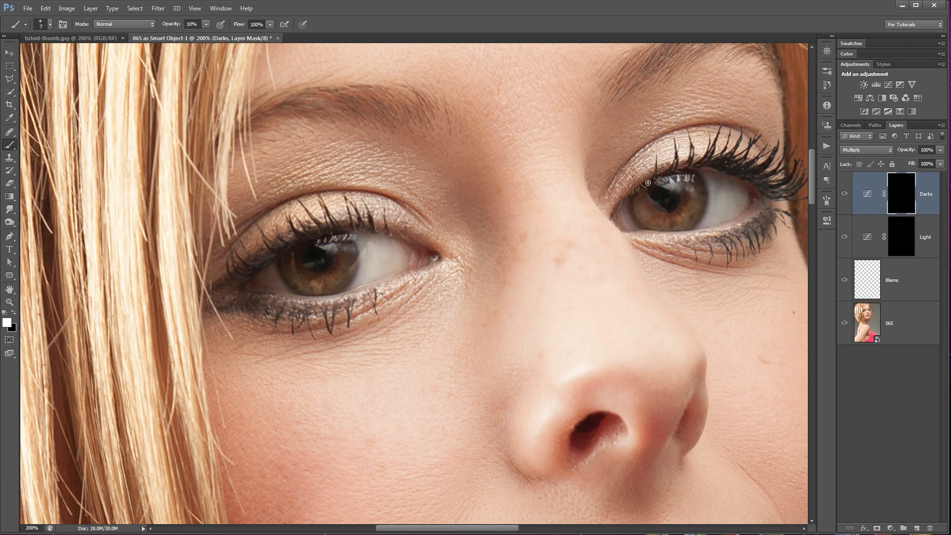
# Turn the Darks layer back on, enlarge the brush to 50 px, and zoom out to the whole portrait
pyautogui.click(845, 194)
pyautogui.press(']')
pyautogui.hotkey('ctrl', '-')
pyautogui.hotkey('ctrl', '-')
pyautogui.hotkey('ctrl', '-')
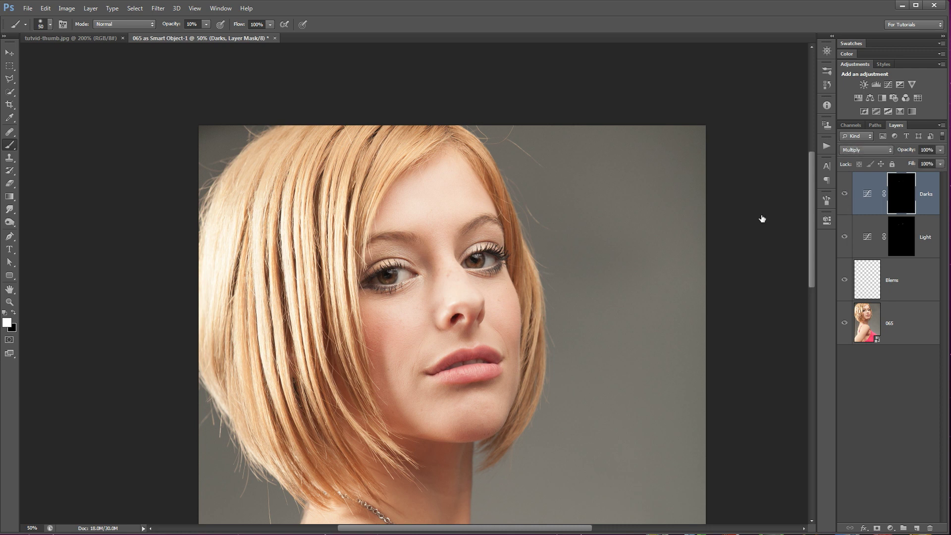
# Target the Darks curves adjustment, scrub its opacity to 73%, then add a Vibrance adjustment layer
pyautogui.press('z')
pyautogui.moveTo(435, 308); pyautogui.dragTo(544, 209)
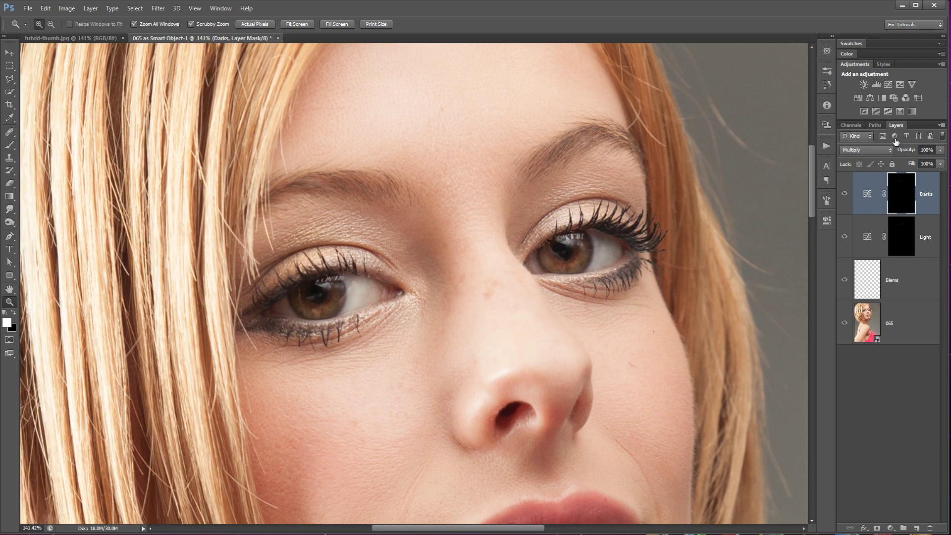
pyautogui.click(867, 196)
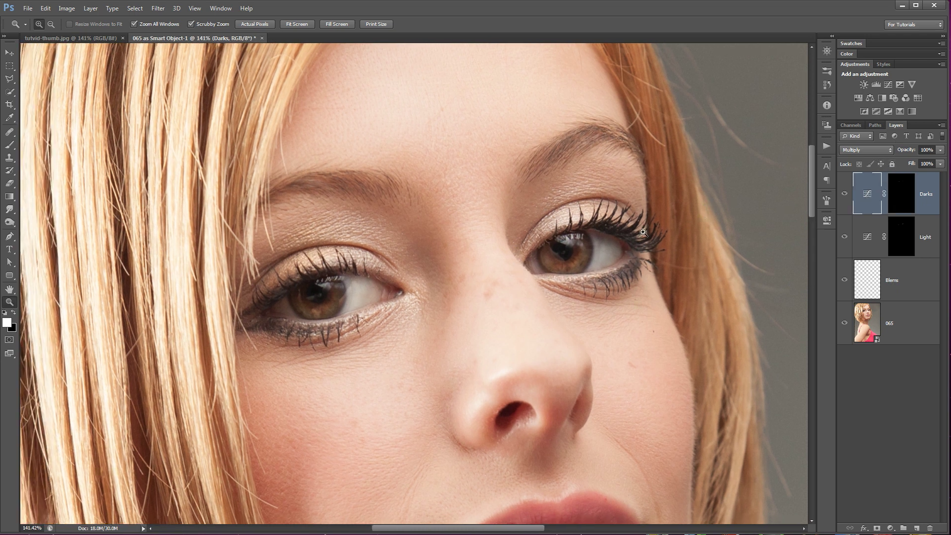
pyautogui.moveTo(907, 150); pyautogui.dragTo(892, 151)
pyautogui.press('6')
pyautogui.press('8')
pyautogui.moveTo(906, 151); pyautogui.dragTo(911, 151)
pyautogui.click(911, 84)
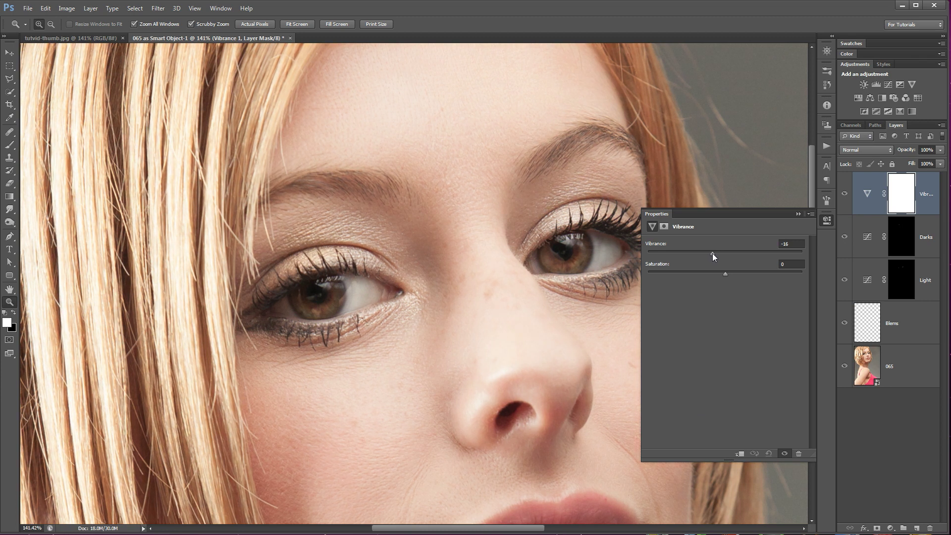
# Invert the Vibrance mask to black and set the brush opacity to 100%
pyautogui.click(827, 220)
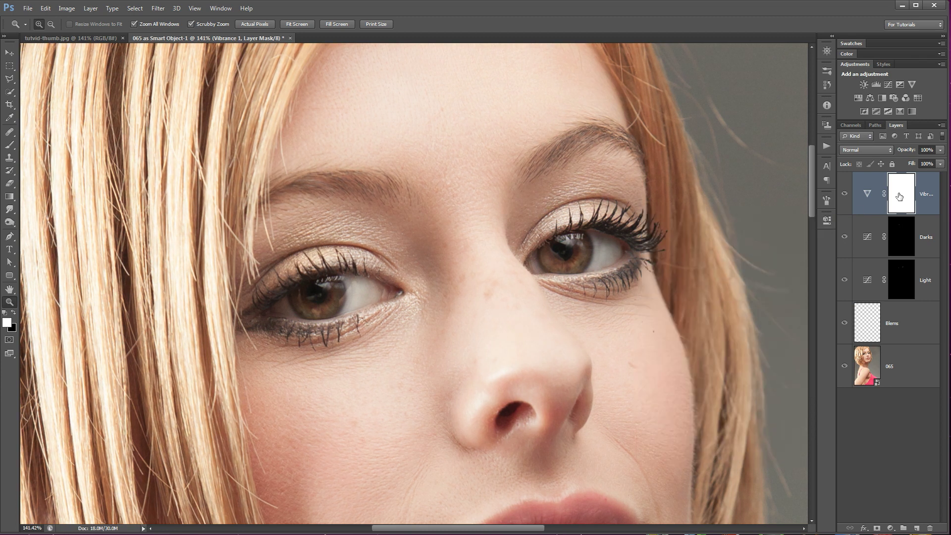
pyautogui.hotkey('ctrl', 'i')
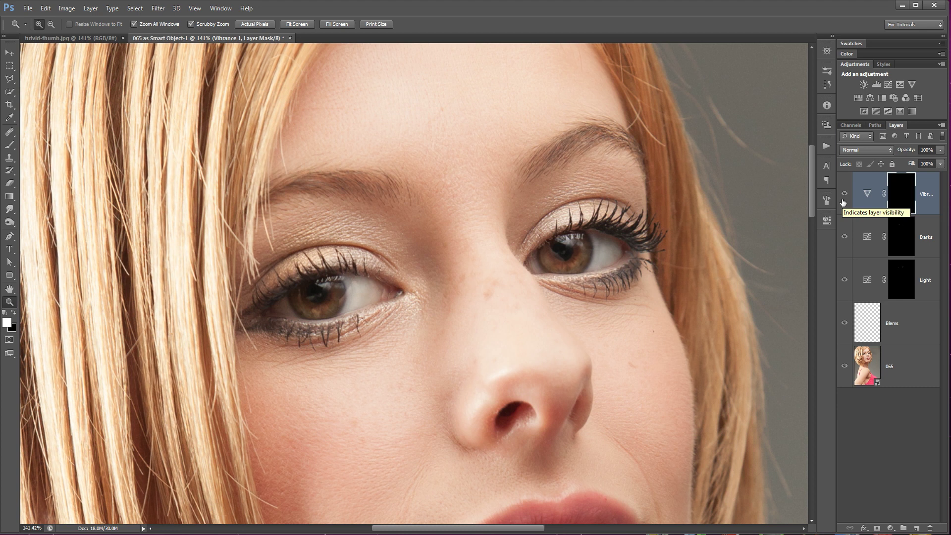
pyautogui.click(9, 144)
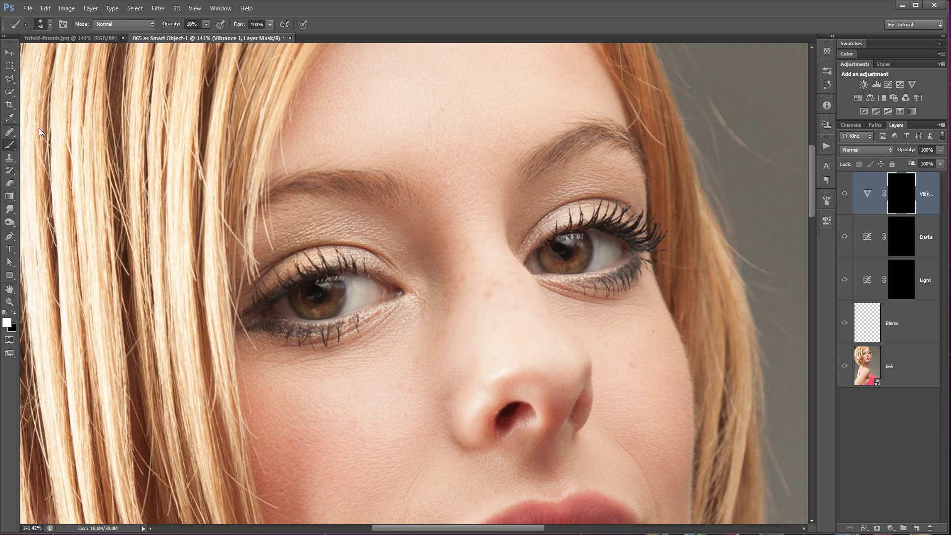
pyautogui.moveTo(178, 27); pyautogui.dragTo(262, 32)
# Paint the desaturation onto both eye whites and toggle the Vibrance layer to compare
pyautogui.moveTo(337, 293)
pyautogui.mouseDown()
pyautogui.moveTo(381, 292)
pyautogui.moveTo(316, 297)
pyautogui.mouseUp()
pyautogui.moveTo(597, 254); pyautogui.dragTo(598, 255)
pyautogui.click(846, 196)
pyautogui.click(846, 195)
# Add a new empty layer named Catchlight-Upper
pyautogui.click(917, 529)
pyautogui.doubleClick(893, 194)
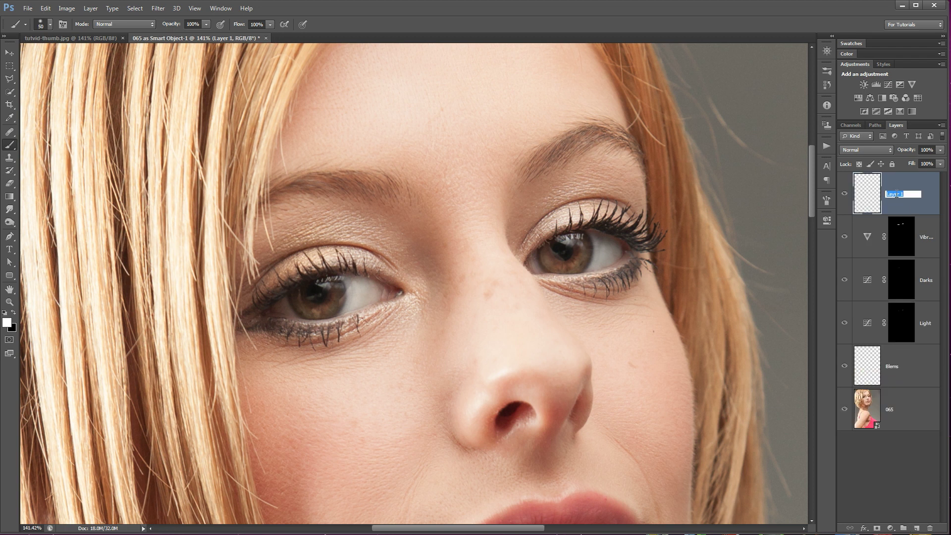
pyautogui.write('datchlight-Upper')
pyautogui.press('Return')
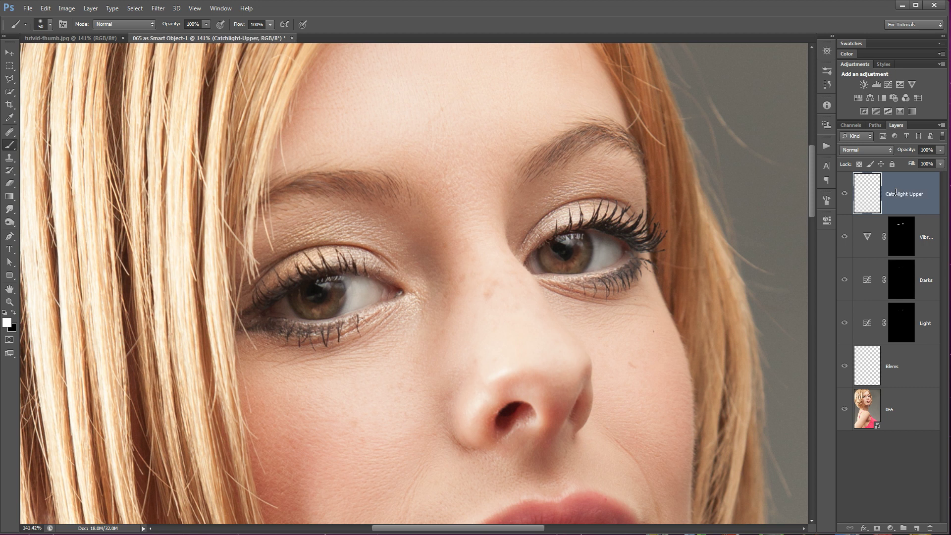
# Zoom in on the left eye and draw a small elliptical selection at the top of the iris
pyautogui.rightClick(9, 65)
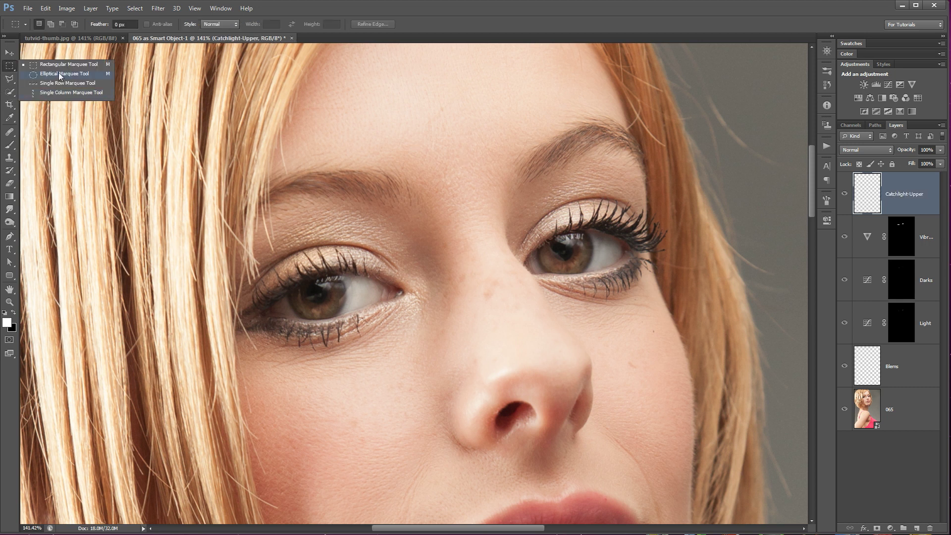
pyautogui.click(61, 78)
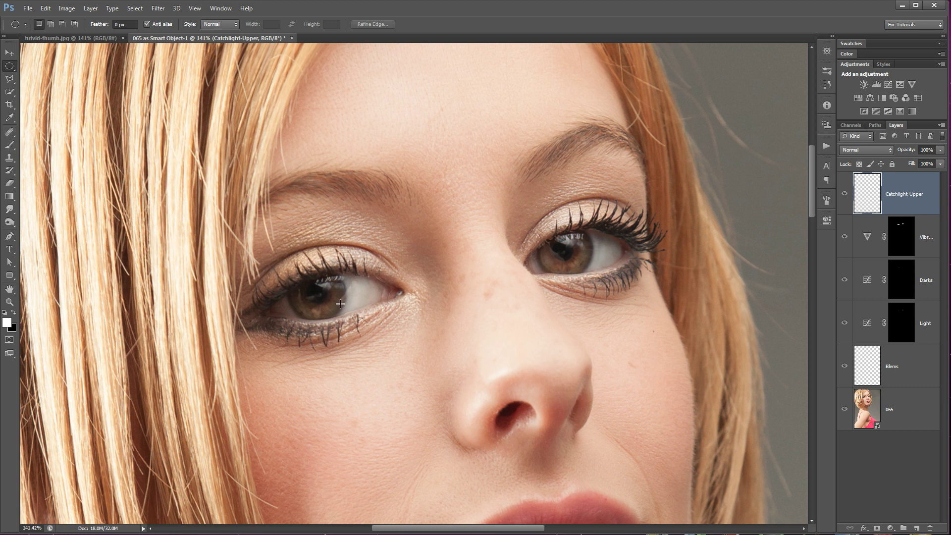
pyautogui.hotkey('ctrl', '+')
pyautogui.hotkey('ctrl', '+')
pyautogui.moveTo(340, 307); pyautogui.dragTo(453, 299)
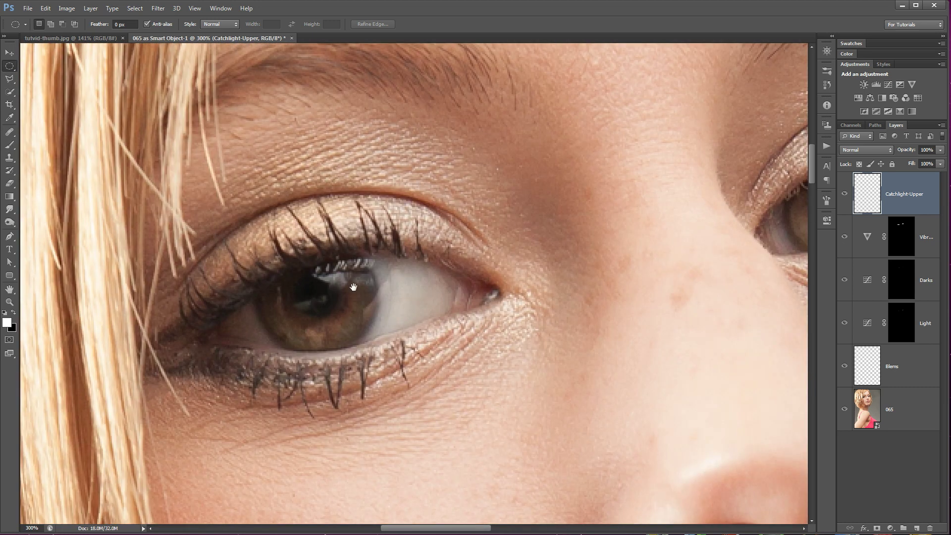
pyautogui.moveTo(327, 265); pyautogui.dragTo(354, 292)
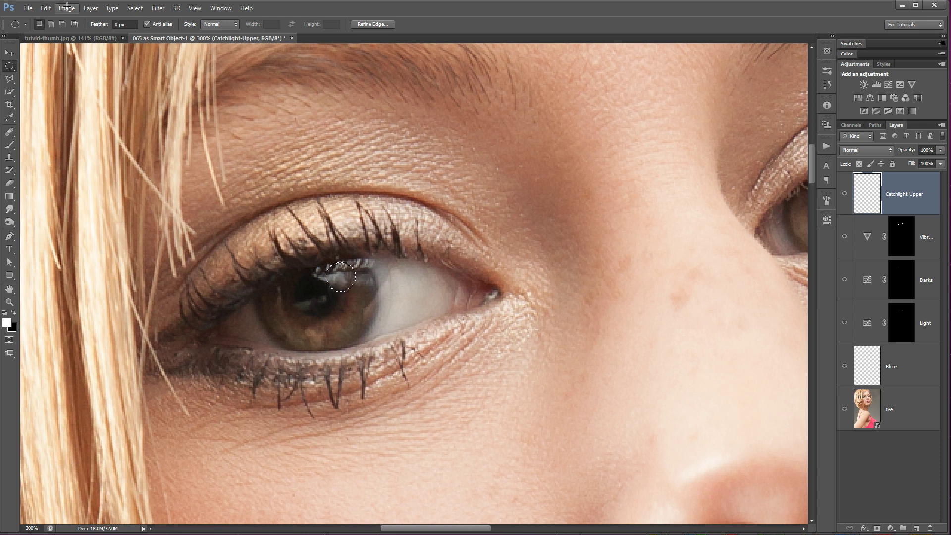
# Fill the circular selection with white, deselect it, and zoom back to 100%
pyautogui.click(45, 8)
pyautogui.click(102, 150)
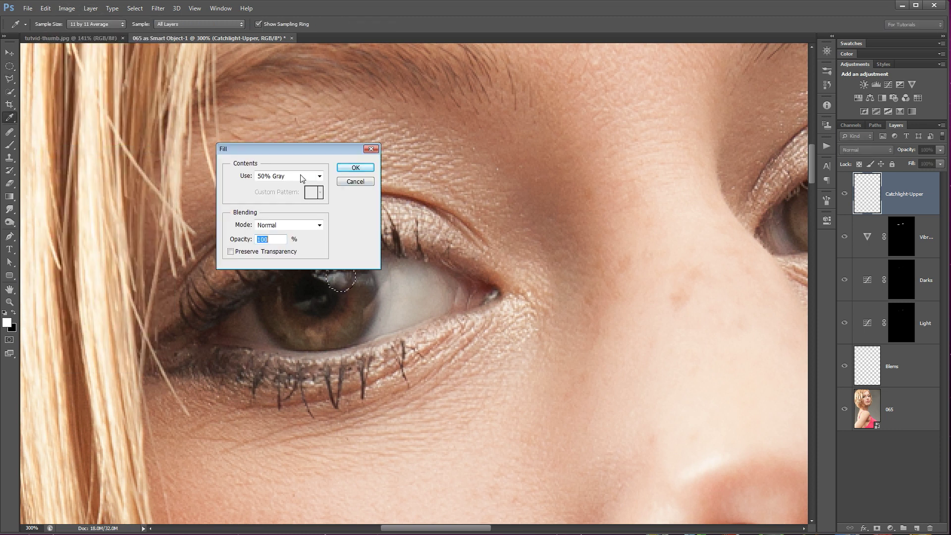
pyautogui.click(291, 176)
pyautogui.click(293, 265)
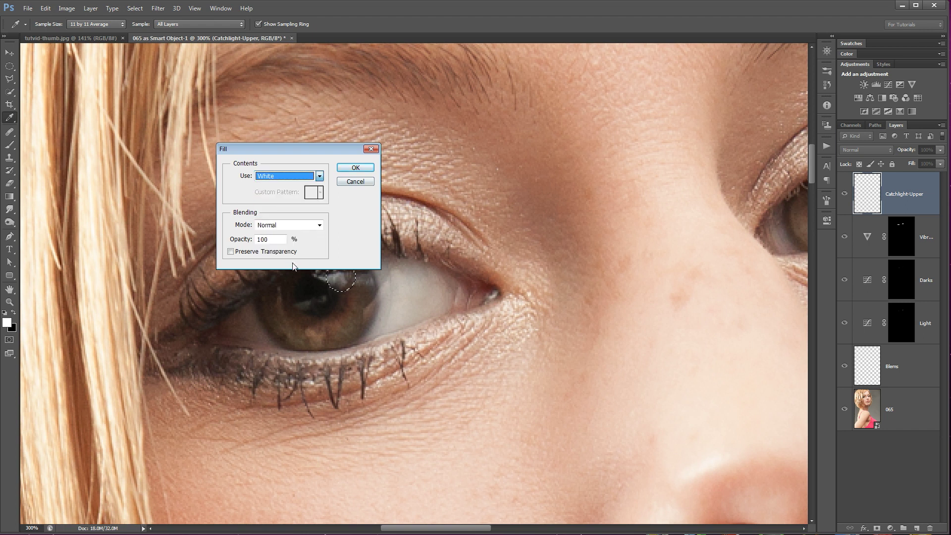
pyautogui.click(364, 169)
pyautogui.press('m')
pyautogui.hotkey('ctrl', 'd')
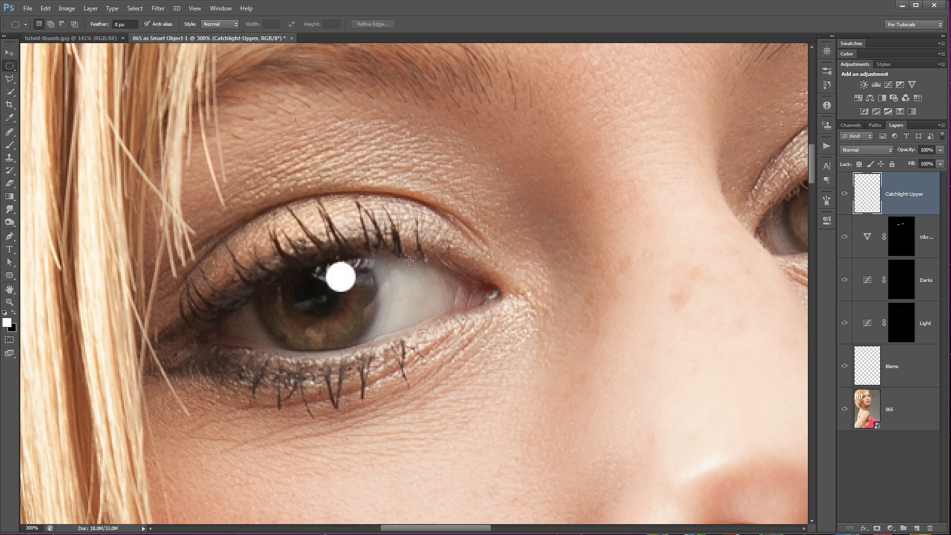
pyautogui.hotkey('ctrl', '1')
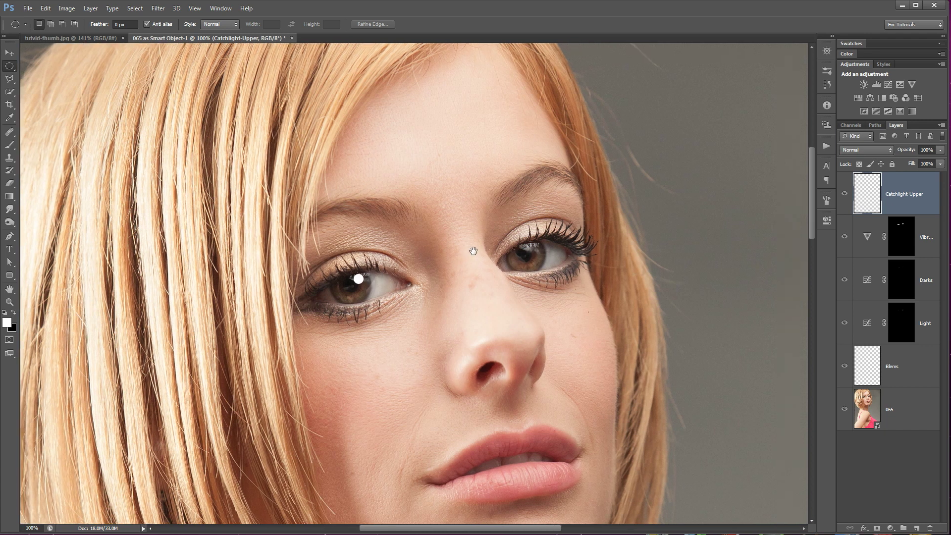
# Duplicate the catchlight into the right eye and merge both catchlight layers into one
pyautogui.press('v')
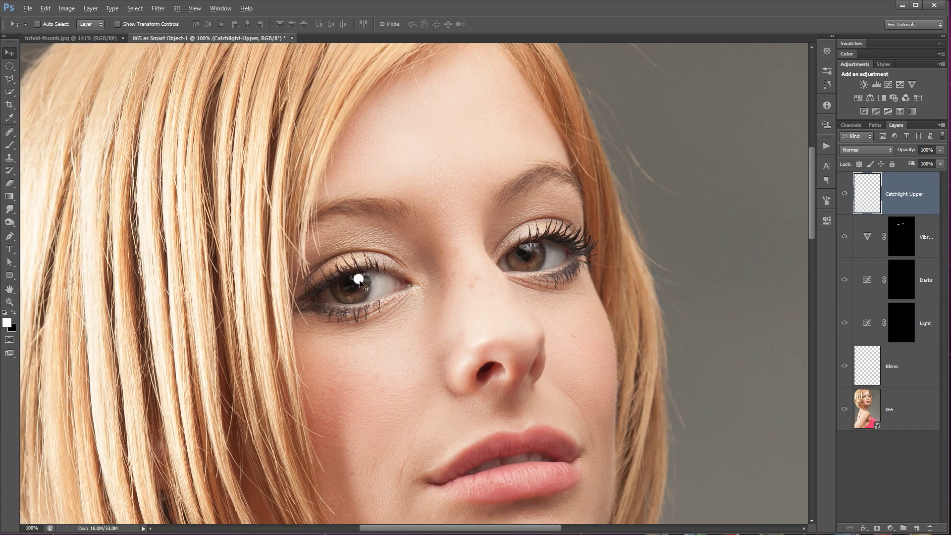
pyautogui.moveTo(360, 282); pyautogui.dragTo(534, 251)
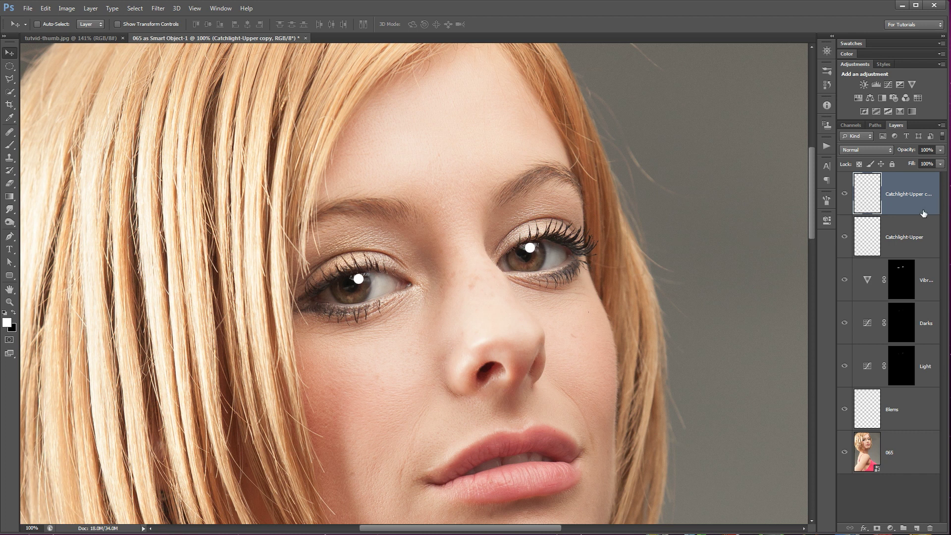
pyautogui.keyDown('shift'); pyautogui.click(901, 235); pyautogui.keyUp('shift')
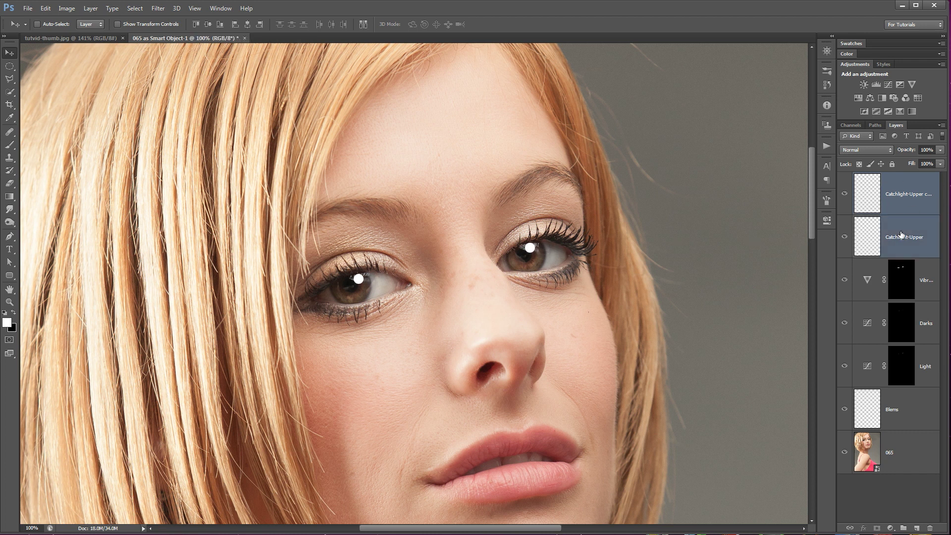
pyautogui.hotkey('ctrl', 'e')
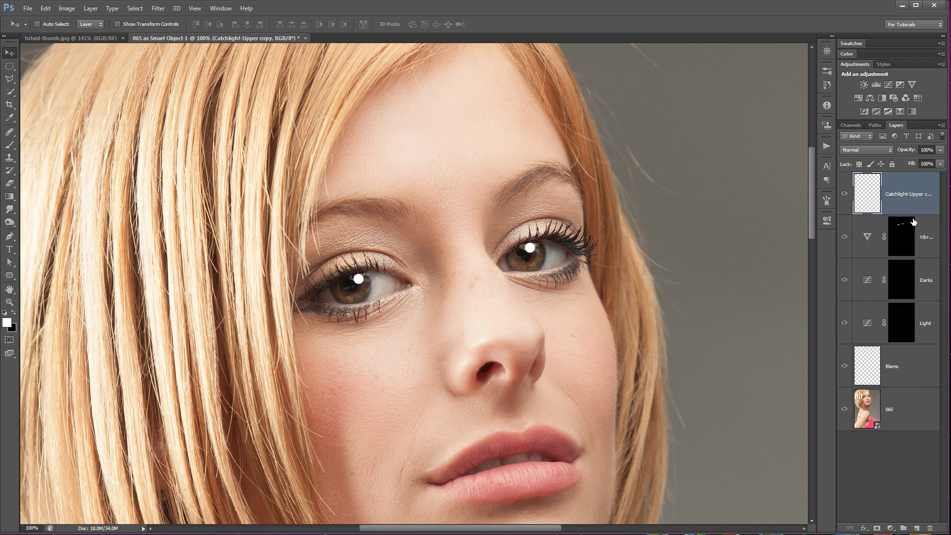
# Set the merged catchlight layer's blend mode to Soft Light and fit the photo on screen
pyautogui.click(845, 194)
pyautogui.click(845, 194)
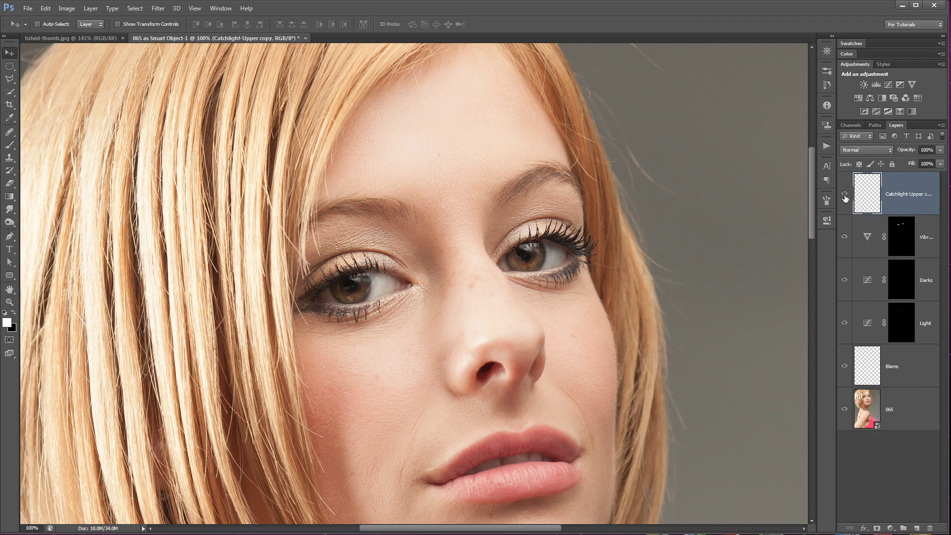
pyautogui.click(862, 152)
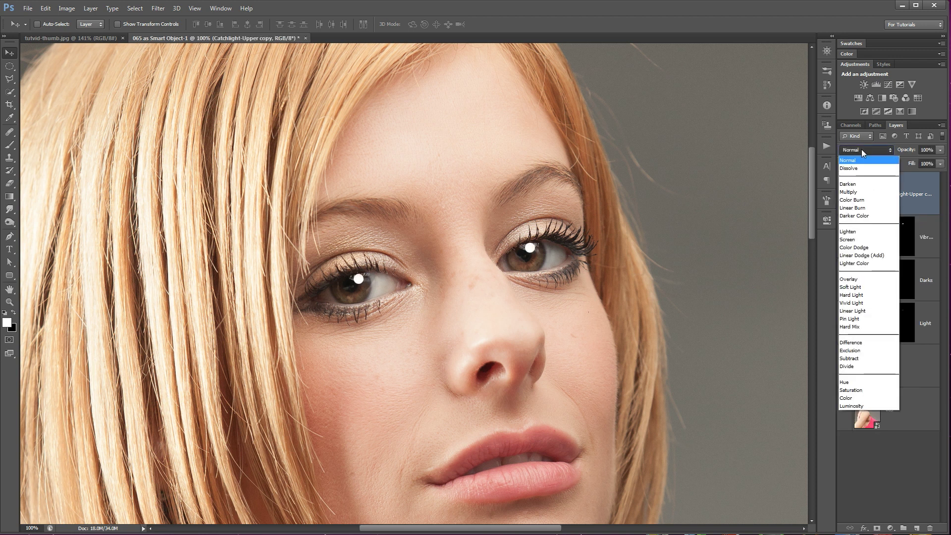
pyautogui.click(866, 292)
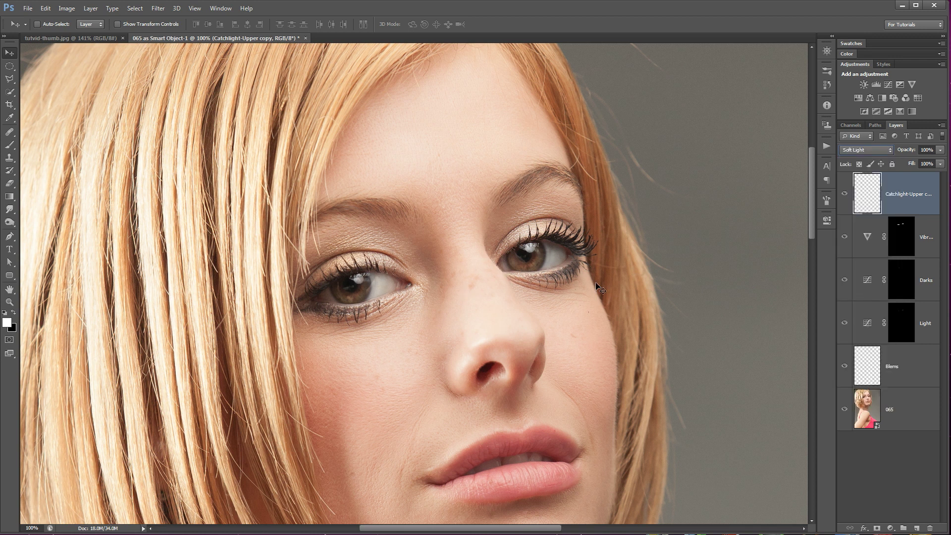
pyautogui.hotkey('ctrl', '0')
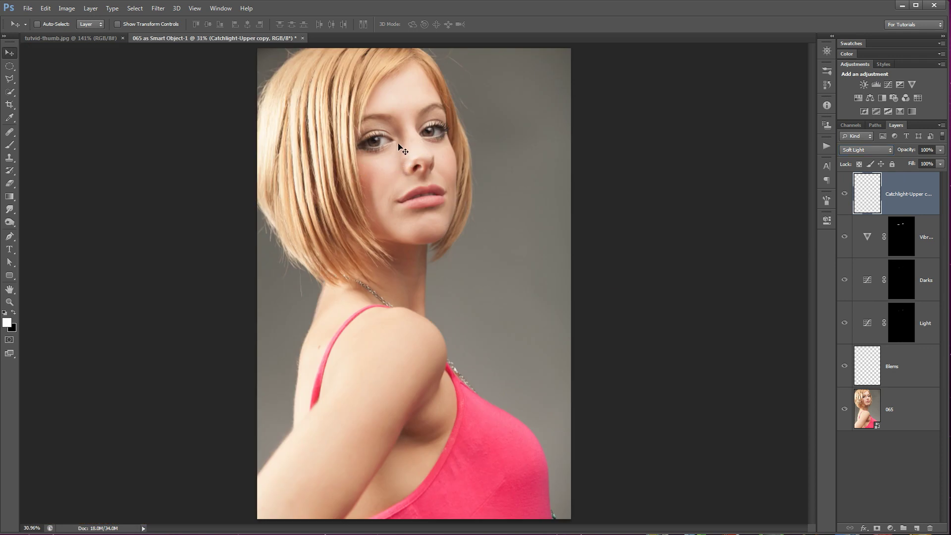
# Zoom in on the eyes and lower the Catchlight-Upper copy layer's Fill to 70%
pyautogui.press('z')
pyautogui.moveTo(401, 148); pyautogui.dragTo(440, 248)
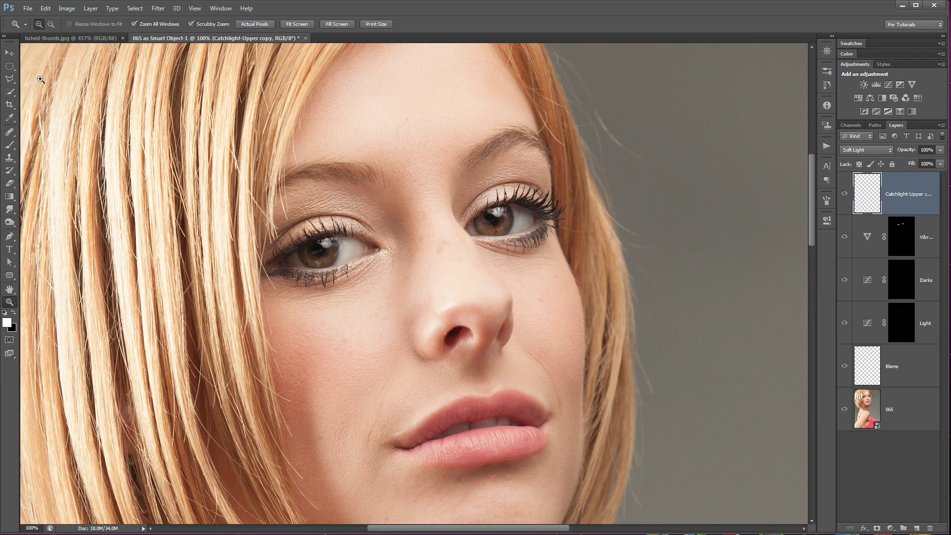
pyautogui.click(9, 53)
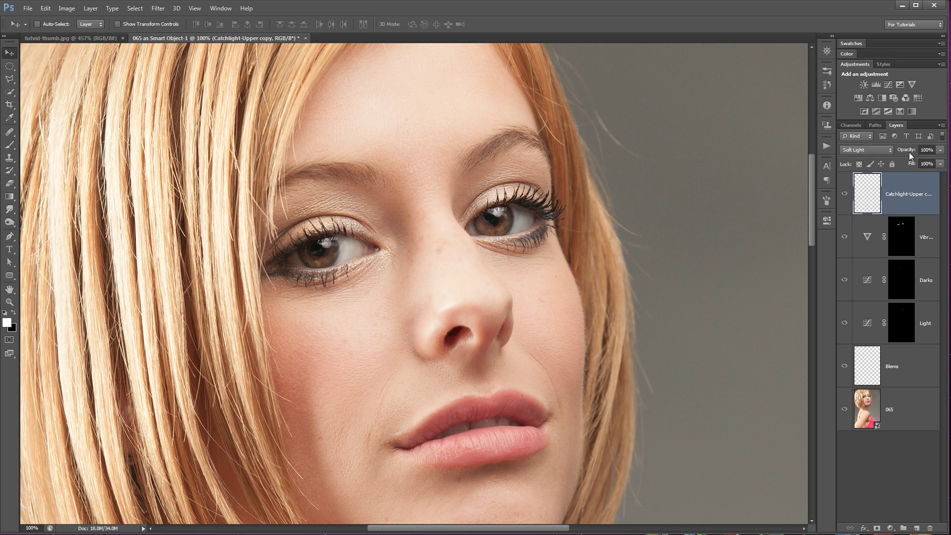
pyautogui.moveTo(910, 151)
pyautogui.mouseDown()
pyautogui.moveTo(914, 166)
pyautogui.moveTo(902, 165)
pyautogui.mouseUp()
pyautogui.moveTo(914, 165); pyautogui.dragTo(913, 165)
pyautogui.press('Return')
pyautogui.click(158, 10)
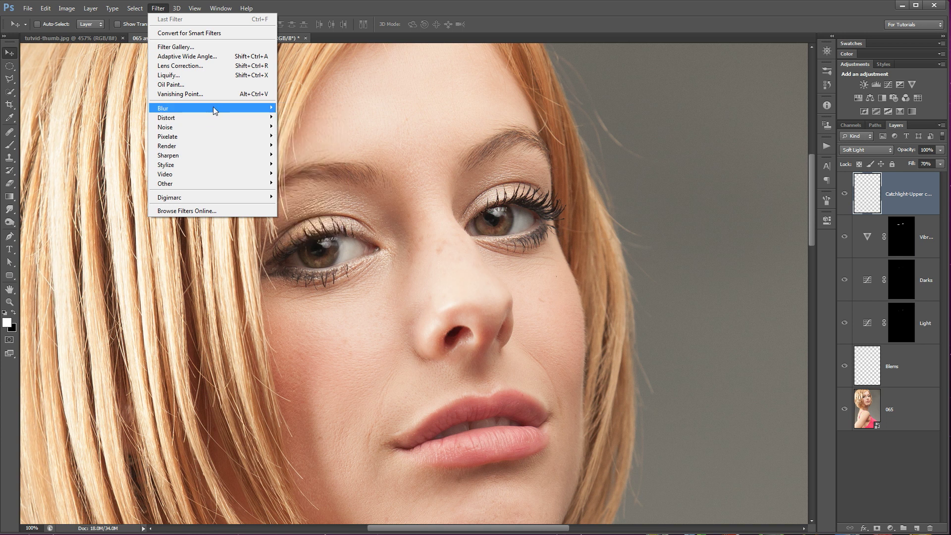
# Apply a 1-pixel Gaussian Blur to the catchlight layer and toggle its visibility to compare
pyautogui.moveTo(215, 110)
pyautogui.click(324, 174)
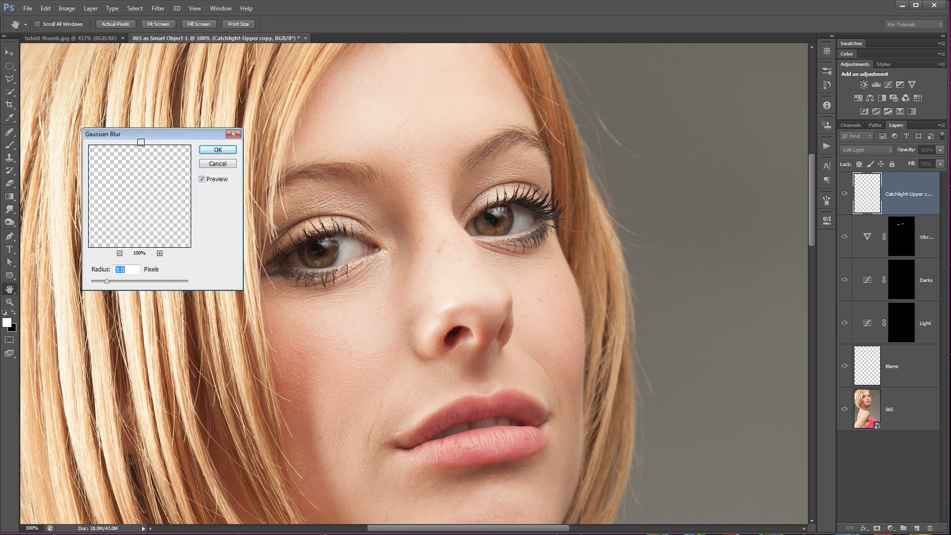
pyautogui.moveTo(142, 137); pyautogui.dragTo(513, 187)
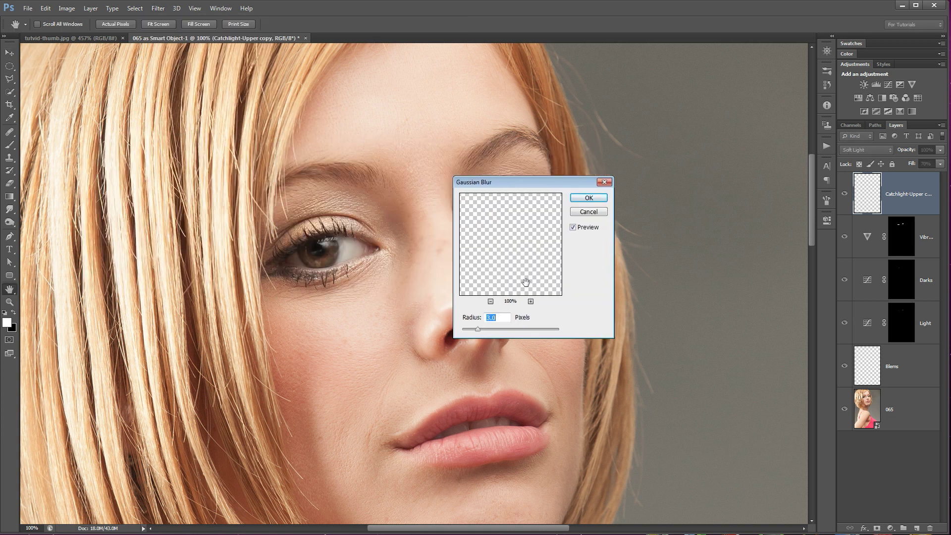
pyautogui.write('1')
pyautogui.click(586, 198)
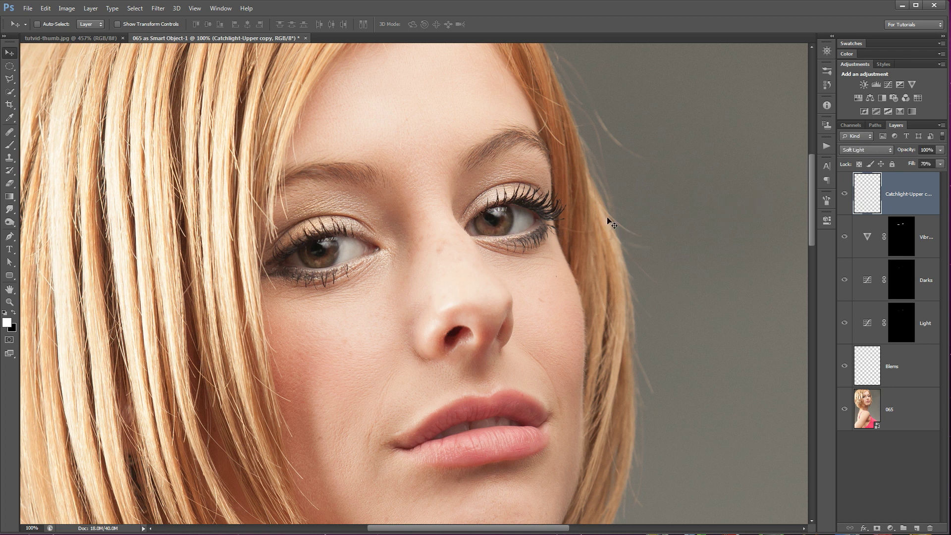
pyautogui.click(845, 195)
pyautogui.click(844, 195)
# Add a new layer named Lower-Catch and zoom in closely on the left eye
pyautogui.click(918, 528)
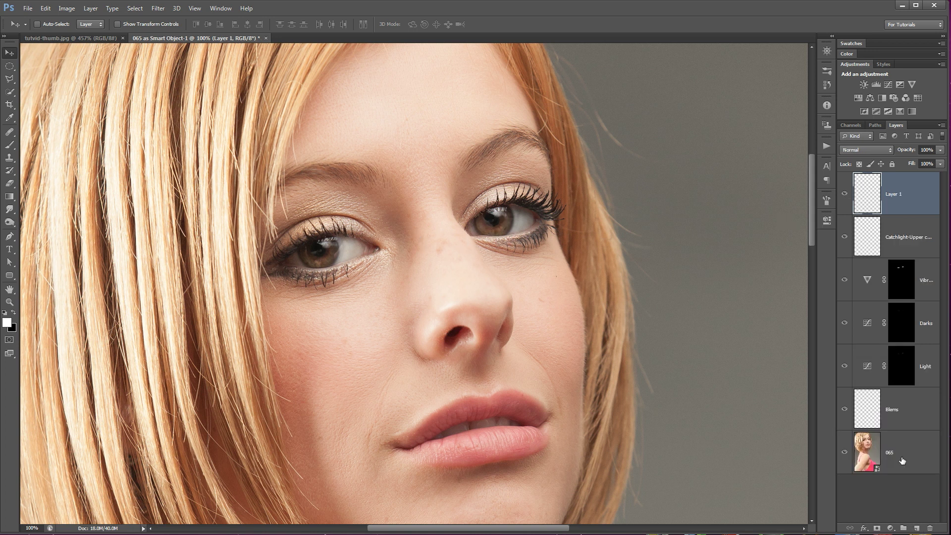
pyautogui.doubleClick(892, 201)
pyautogui.write('Lower-Catch')
pyautogui.press('Return')
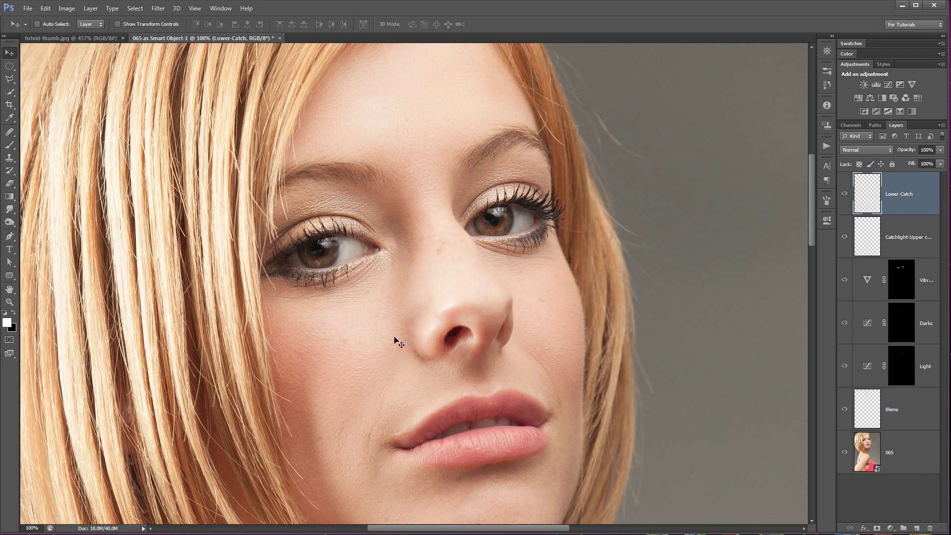
pyautogui.press('z')
pyautogui.click(320, 270)
pyautogui.click(322, 267)
pyautogui.moveTo(339, 250); pyautogui.dragTo(404, 283)
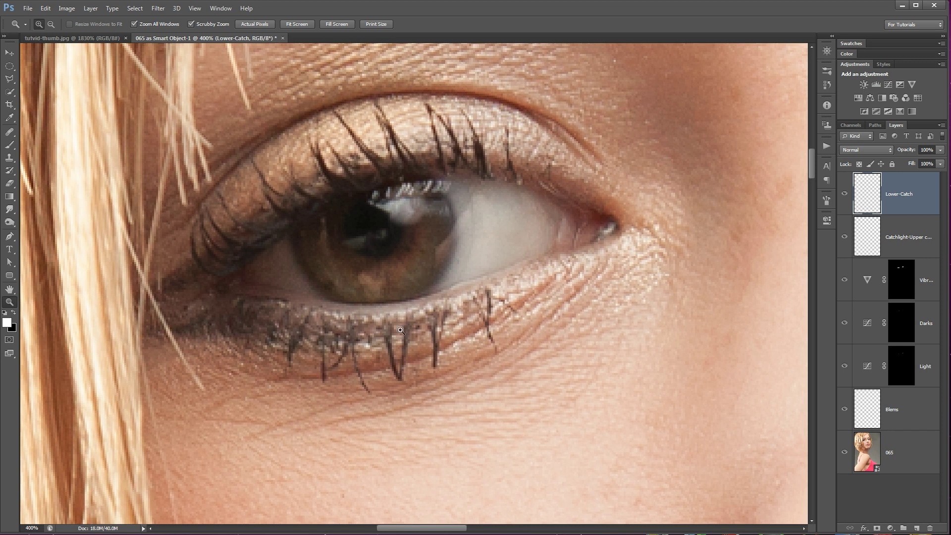
# Draw a jagged freehand Lasso selection across the lower part of the left iris
pyautogui.click(13, 82)
pyautogui.rightClick(10, 78)
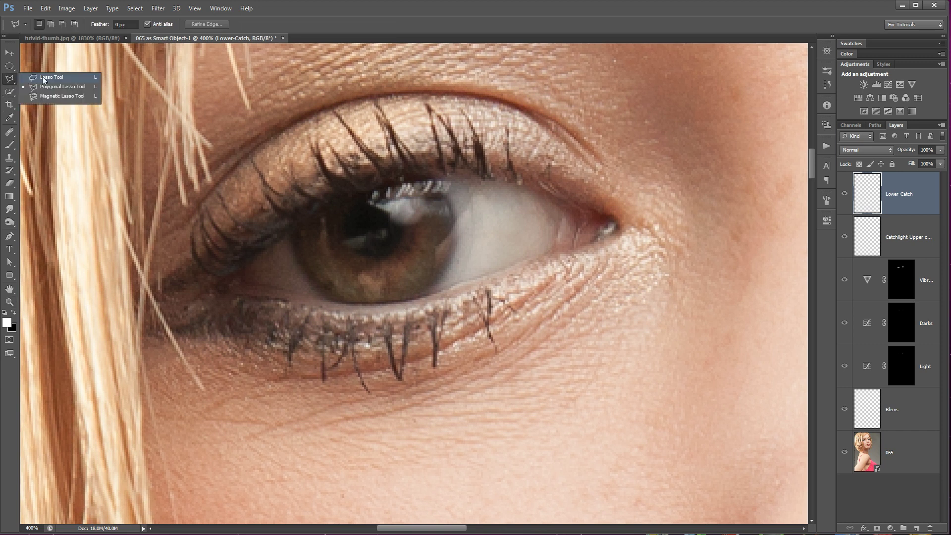
pyautogui.click(43, 79)
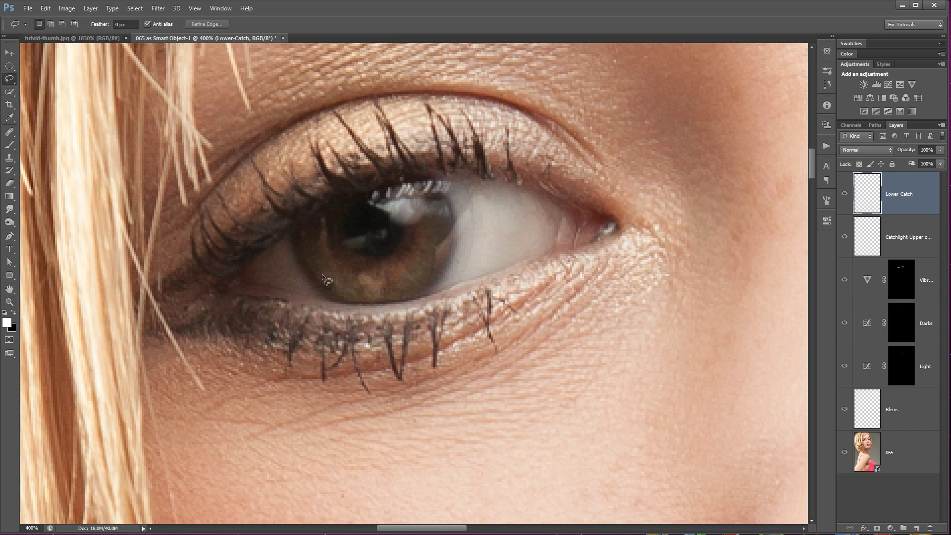
pyautogui.moveTo(322, 275)
pyautogui.mouseDown()
pyautogui.moveTo(340, 259)
pyautogui.moveTo(335, 286)
pyautogui.moveTo(347, 272)
pyautogui.moveTo(348, 291)
pyautogui.moveTo(357, 291)
pyautogui.moveTo(361, 272)
pyautogui.moveTo(364, 293)
pyautogui.moveTo(373, 272)
pyautogui.moveTo(383, 290)
pyautogui.moveTo(386, 273)
pyautogui.moveTo(397, 287)
pyautogui.moveTo(398, 266)
pyautogui.moveTo(414, 277)
pyautogui.moveTo(411, 259)
pyautogui.moveTo(420, 273)
pyautogui.moveTo(367, 296)
pyautogui.moveTo(325, 275)
pyautogui.mouseUp()
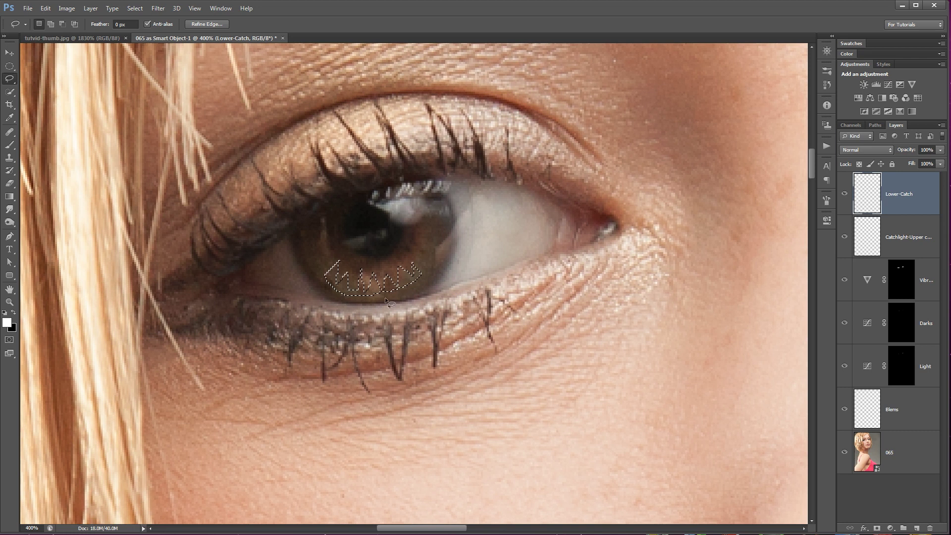
pyautogui.click(45, 8)
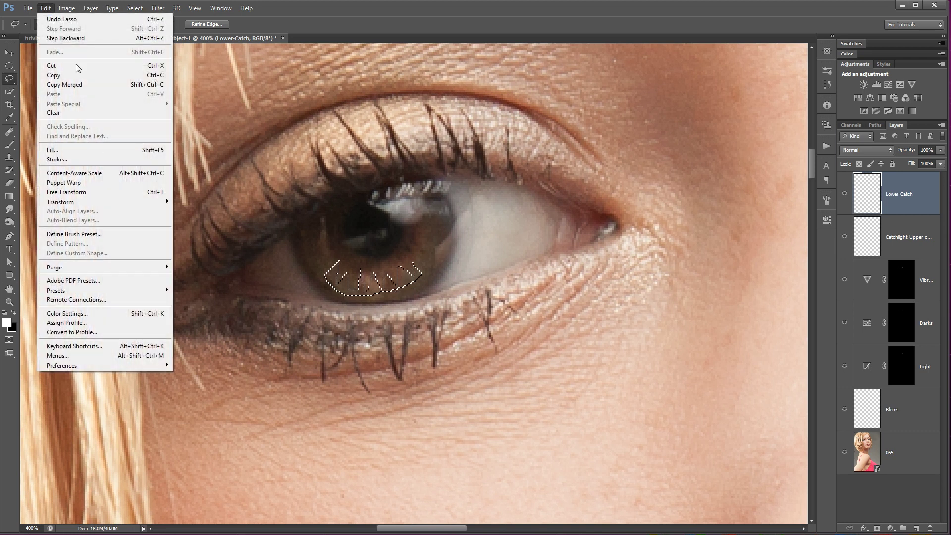
# Fill the jagged selection with white and deselect it
pyautogui.click(99, 151)
pyautogui.click(357, 168)
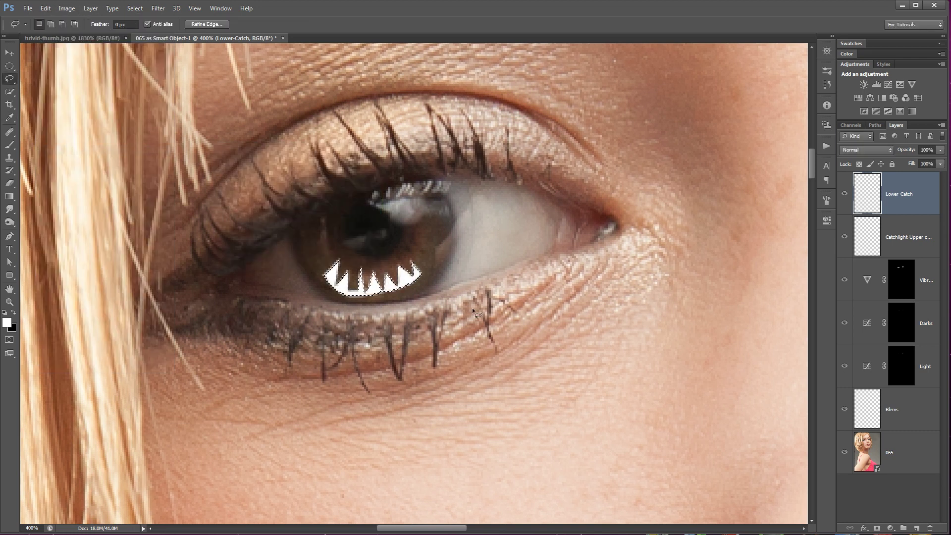
pyautogui.hotkey('ctrl', 'd')
# Set the Lower-Catch layer to Soft Light and zoom in on the left eye
pyautogui.click(877, 152)
pyautogui.click(867, 289)
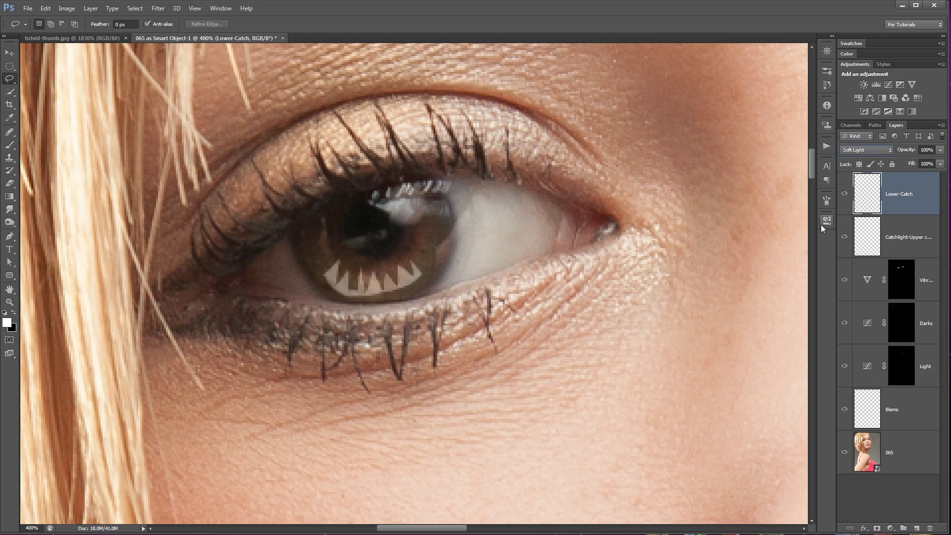
pyautogui.hotkey('ctrl', '-')
pyautogui.hotkey('ctrl', '-')
pyautogui.hotkey('ctrl', '-')
pyautogui.hotkey('ctrl', '-')
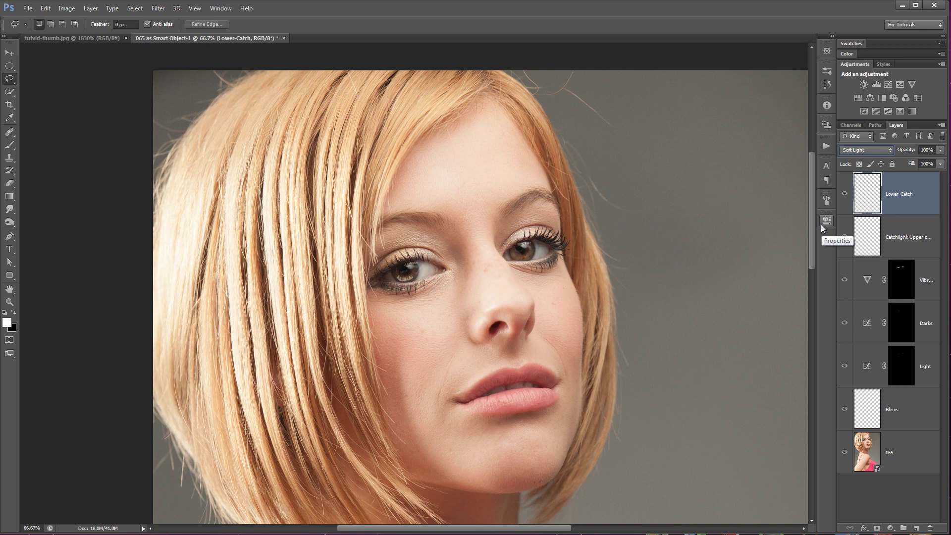
pyautogui.press('z')
pyautogui.click(412, 286)
pyautogui.click(413, 286)
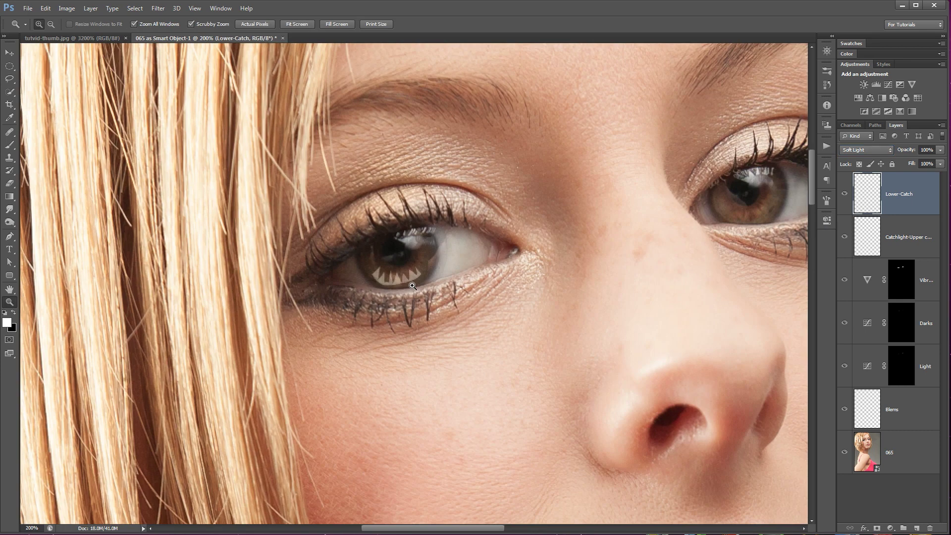
pyautogui.click(412, 286)
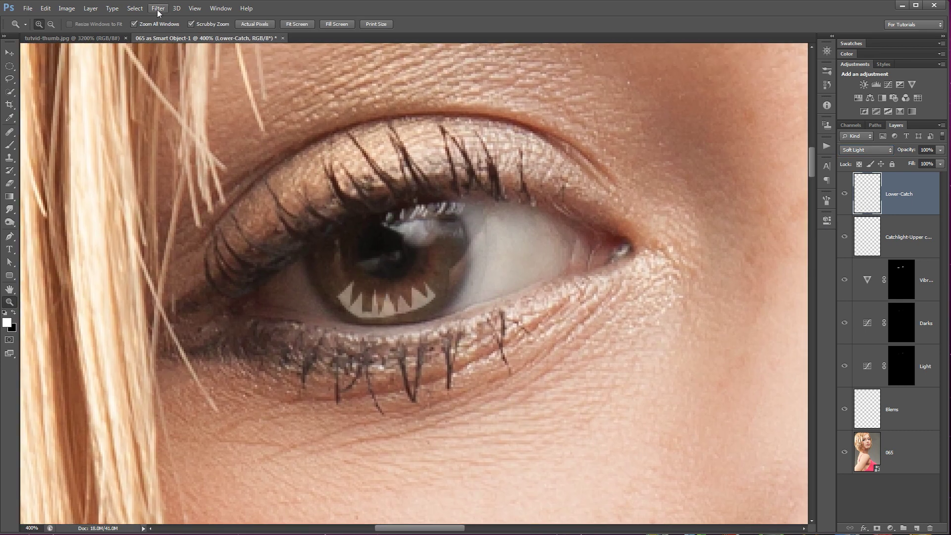
pyautogui.click(158, 9)
# Apply a 2-pixel Gaussian Blur to the white zigzag on Lower-Catch
pyautogui.moveTo(248, 108)
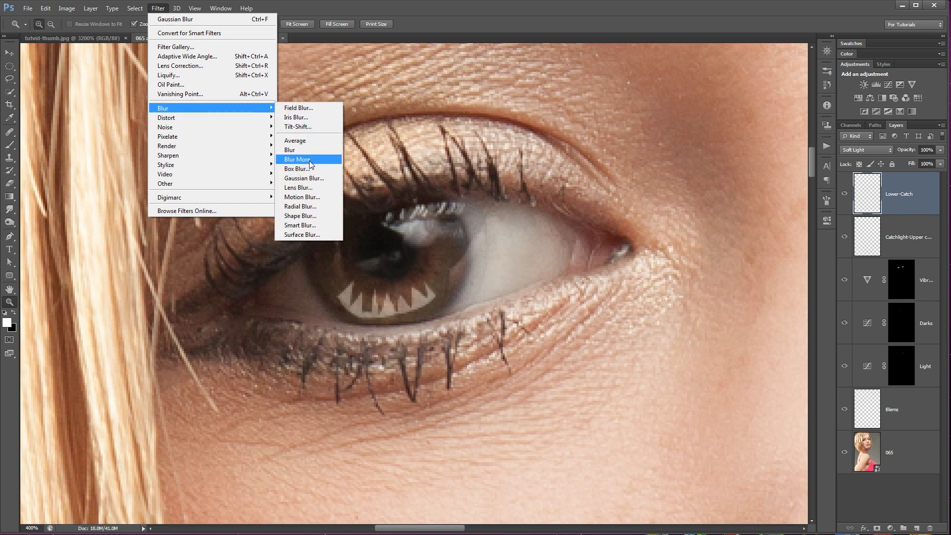
pyautogui.click(303, 178)
pyautogui.moveTo(521, 182); pyautogui.dragTo(585, 164)
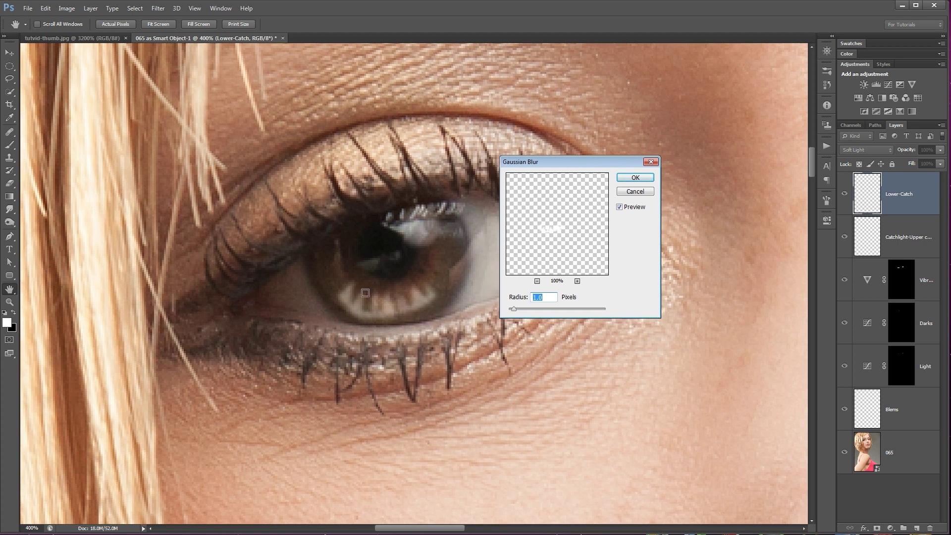
pyautogui.write('1.5')
pyautogui.write('2')
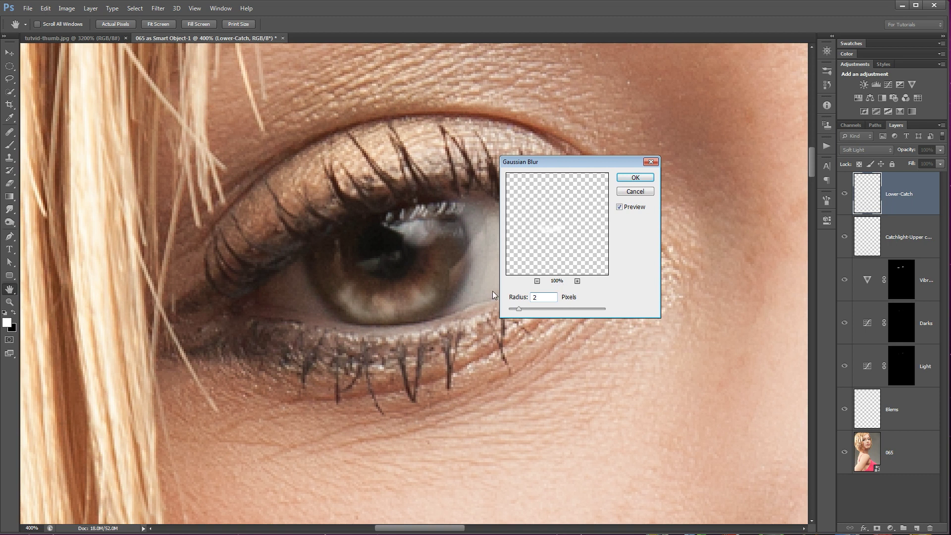
pyautogui.click(637, 177)
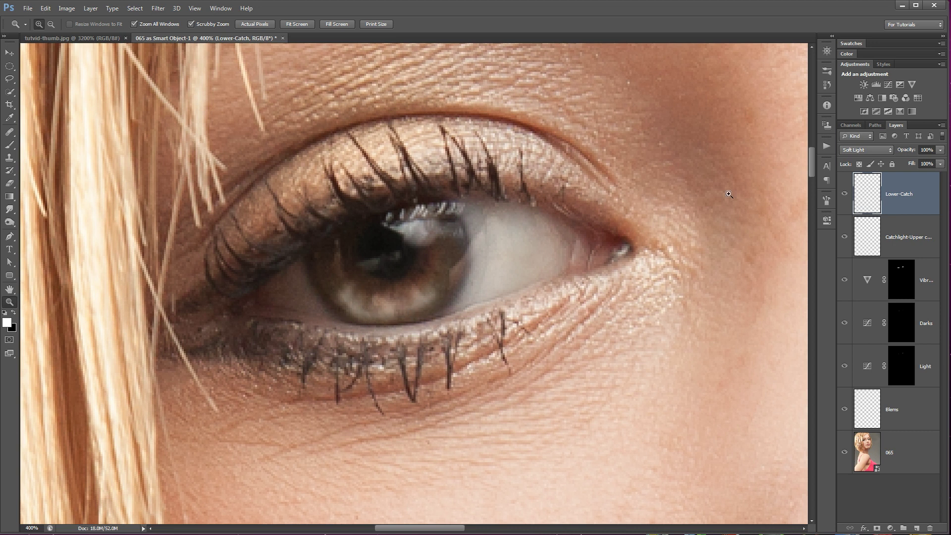
# Set the Lower-Catch layer to Overlay blend mode at 30% opacity
pyautogui.click(885, 150)
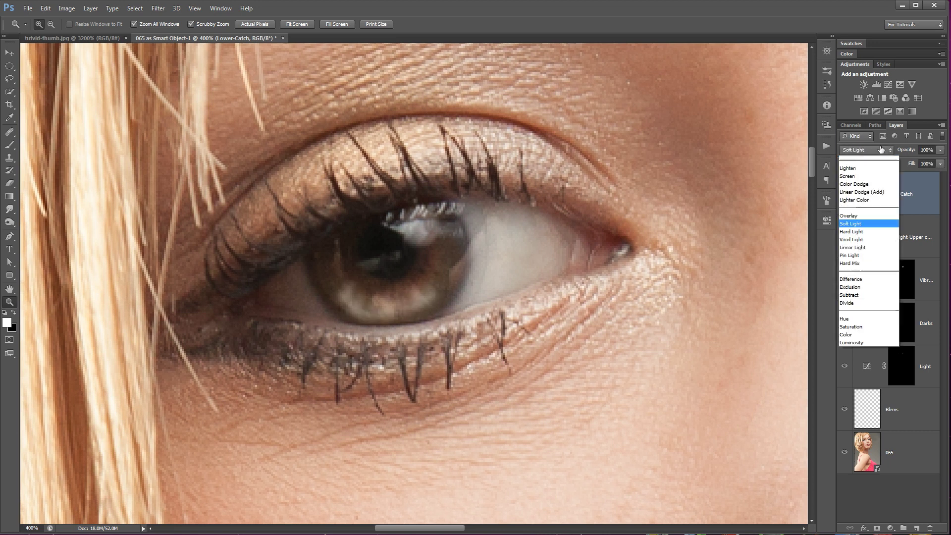
pyautogui.click(849, 279)
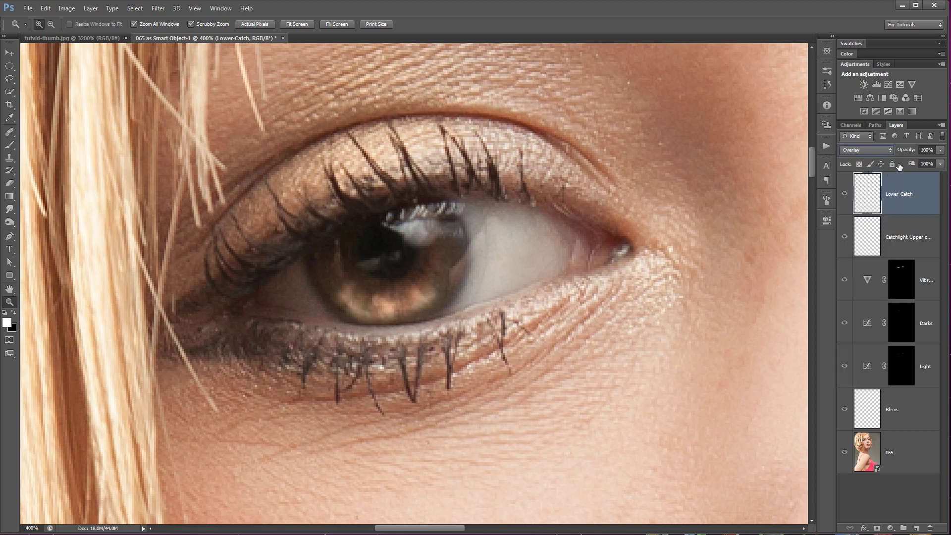
pyautogui.moveTo(907, 149)
pyautogui.mouseDown()
pyautogui.moveTo(885, 157)
pyautogui.moveTo(904, 153)
pyautogui.mouseUp()
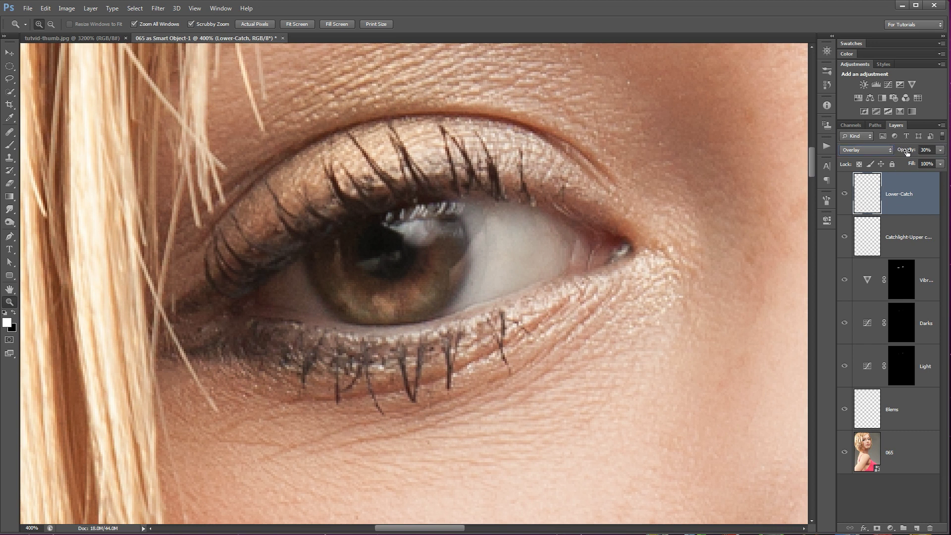
# Toggle the Lower-Catch layer's visibility to compare the before and after
pyautogui.click(845, 194)
pyautogui.click(845, 194)
pyautogui.hotkey('ctrl', '-')
pyautogui.hotkey('ctrl', '-')
pyautogui.hotkey('ctrl', '-')
pyautogui.hotkey('ctrl', '-')
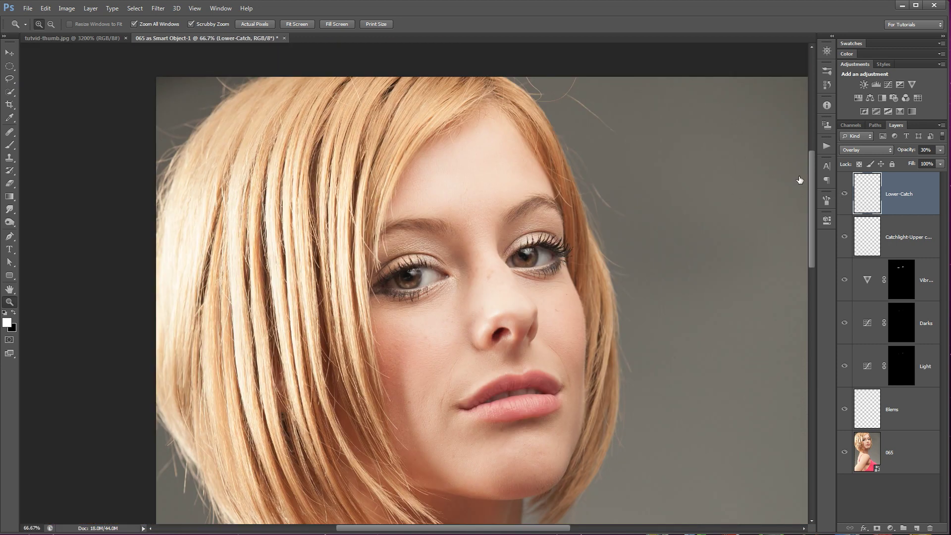
pyautogui.click(846, 195)
pyautogui.click(845, 195)
pyautogui.moveTo(526, 266); pyautogui.dragTo(526, 266)
# Add a new empty layer above Lower-Catch and name it Lower-Catch-02
pyautogui.click(527, 266)
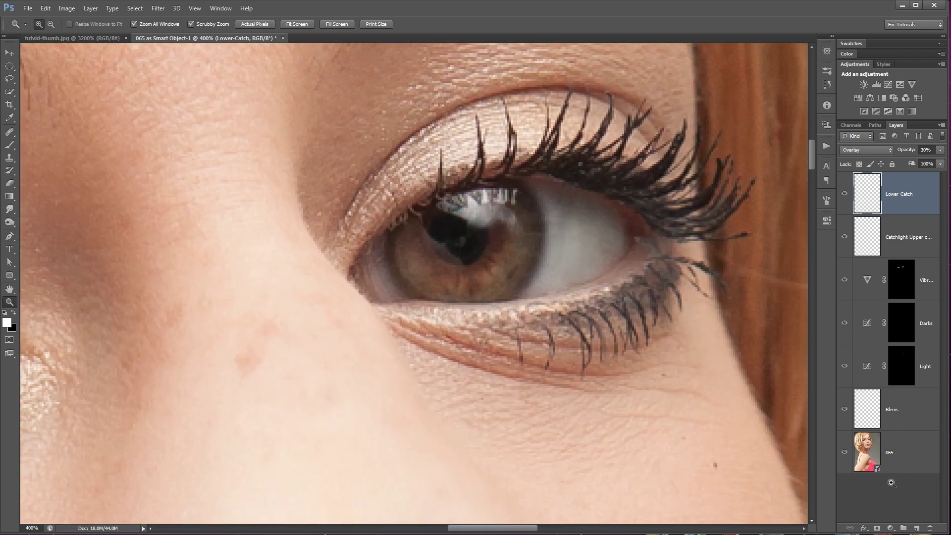
pyautogui.click(915, 529)
pyautogui.doubleClick(894, 195)
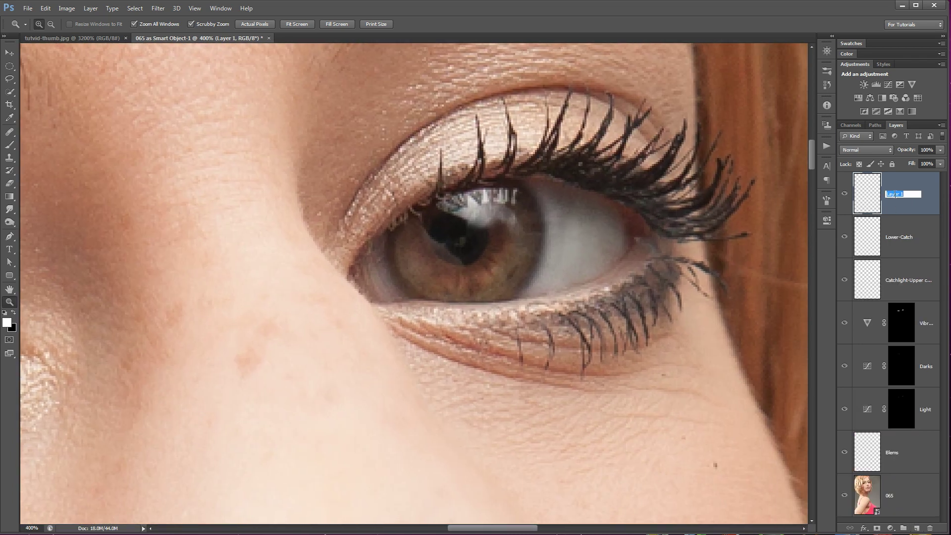
pyautogui.write('Lower-Catch-02')
pyautogui.press('Return')
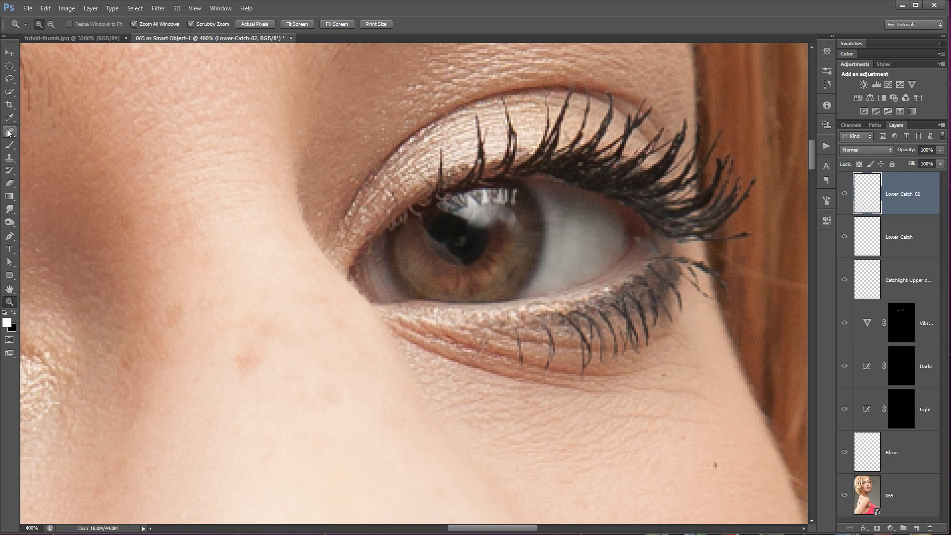
pyautogui.click(11, 146)
# Set the brush to 8 px size with 0% hardness
pyautogui.rightClick(303, 212)
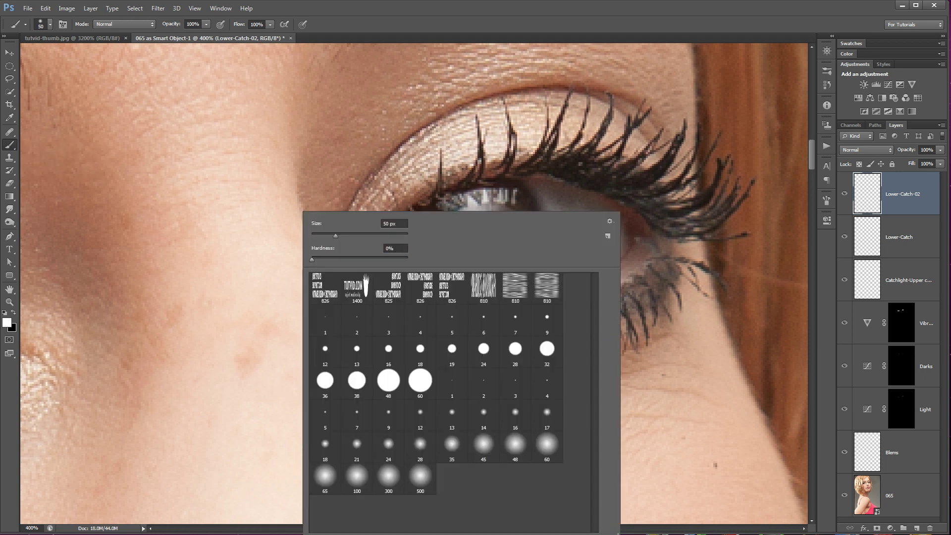
pyautogui.moveTo(333, 236); pyautogui.dragTo(317, 235)
pyautogui.press('Return')
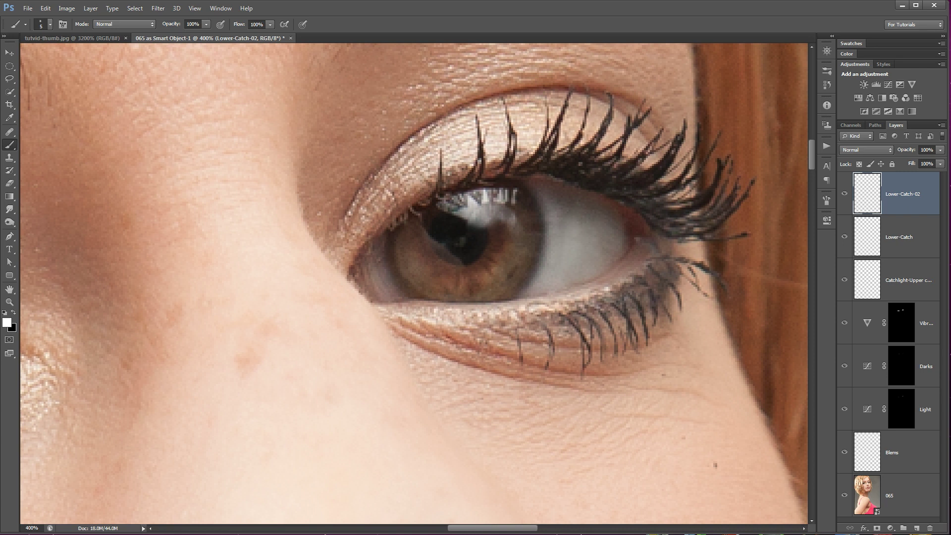
# Paint five small white dots in an arc along the lower iris edge
pyautogui.click(417, 268)
pyautogui.click(440, 283)
pyautogui.click(466, 287)
pyautogui.click(495, 283)
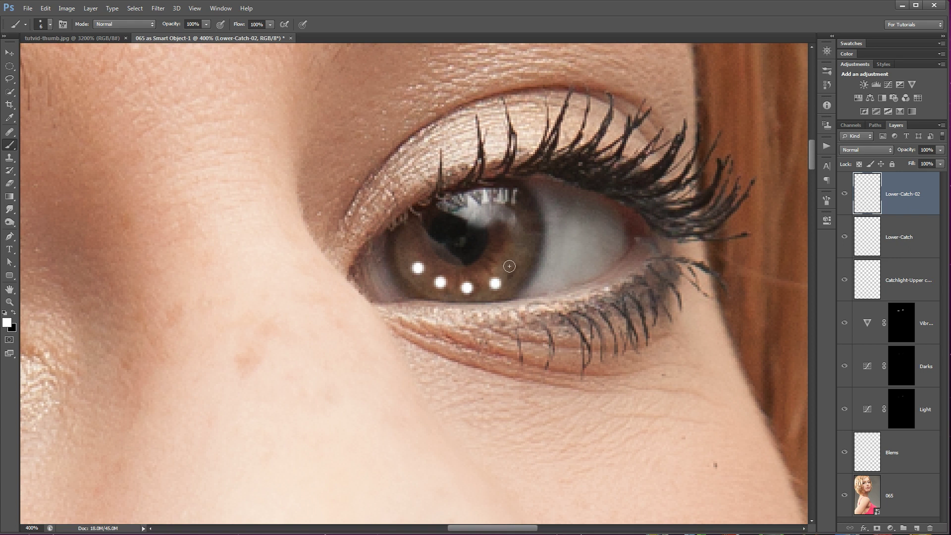
pyautogui.click(510, 267)
pyautogui.click(159, 8)
# Apply a 3-pixel Gaussian Blur to the white dots
pyautogui.moveTo(183, 108)
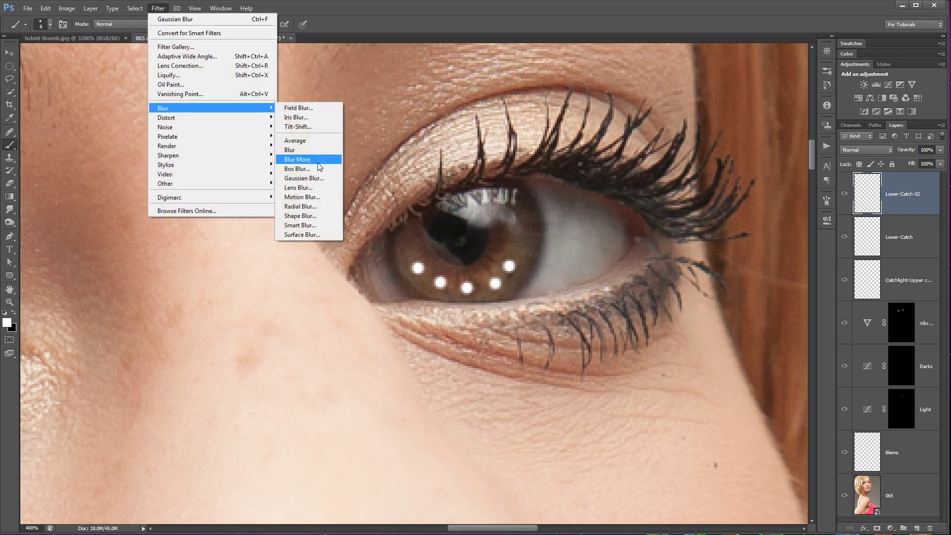
pyautogui.click(307, 180)
pyautogui.moveTo(570, 165); pyautogui.dragTo(710, 155)
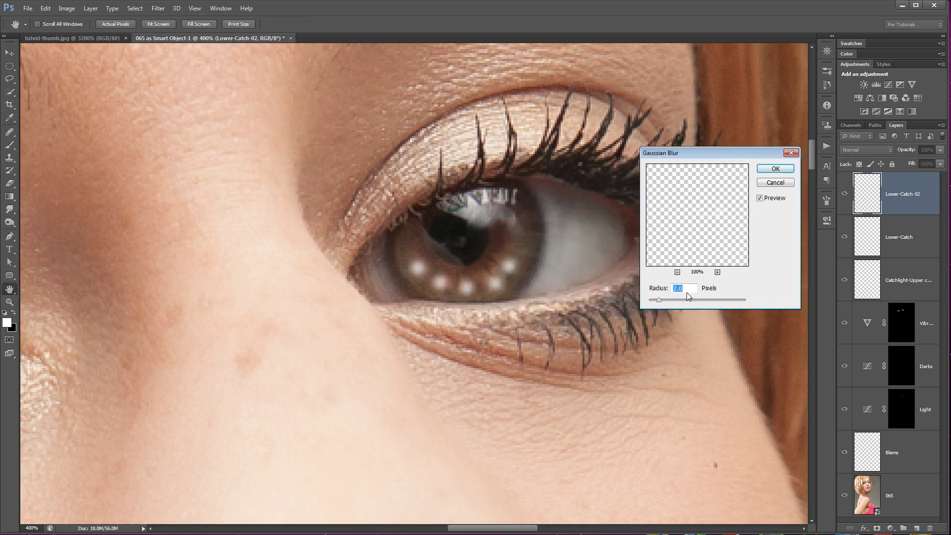
pyautogui.write('3')
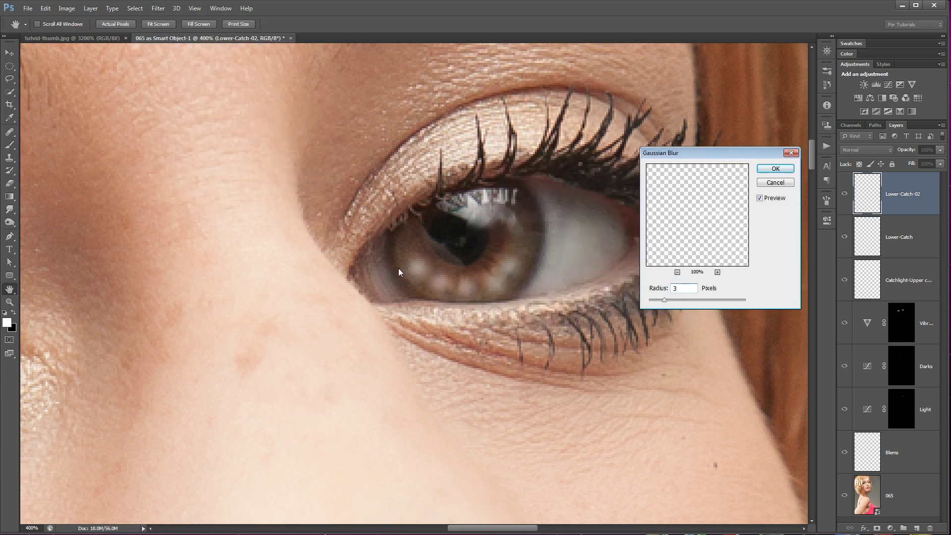
pyautogui.click(776, 168)
# Set Lower-Catch-02 to Overlay blend mode at 59% opacity
pyautogui.click(866, 150)
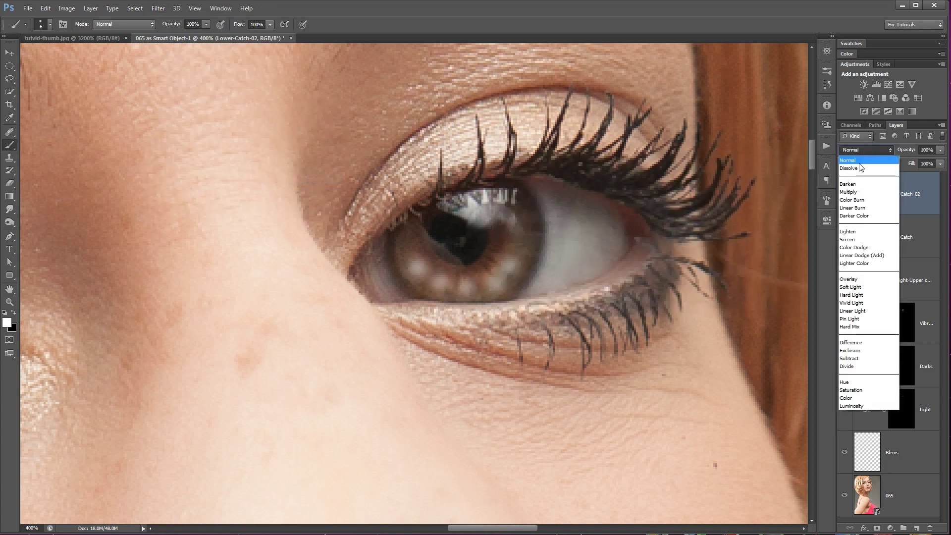
pyautogui.click(858, 280)
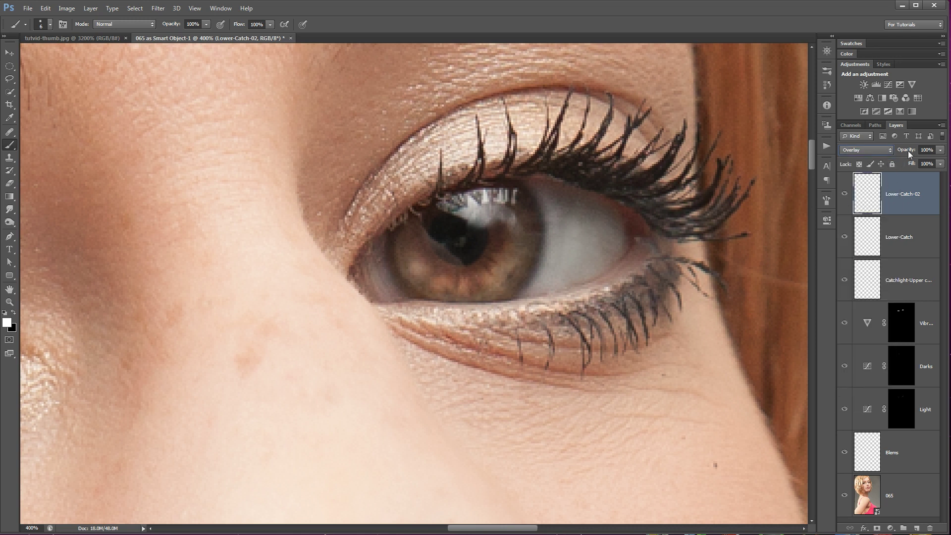
pyautogui.moveTo(908, 151); pyautogui.dragTo(857, 207)
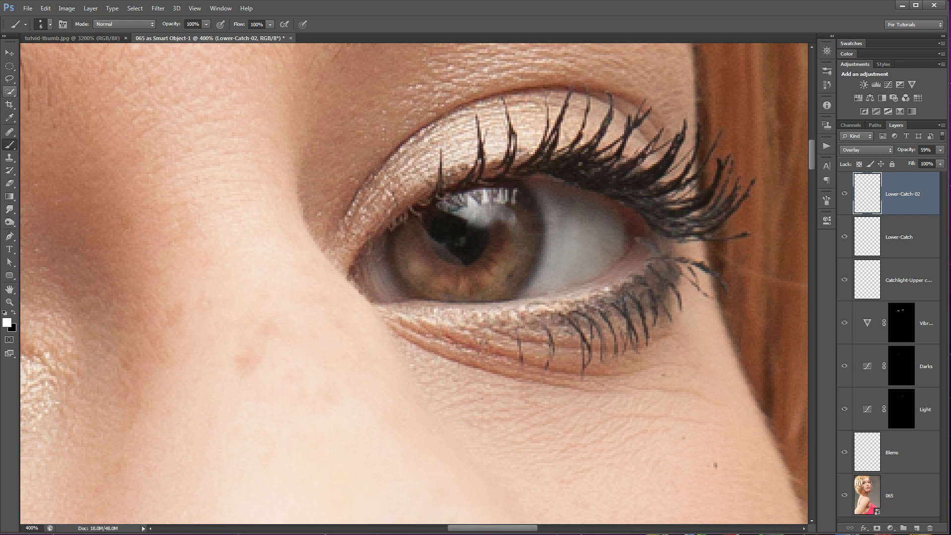
pyautogui.click(10, 53)
pyautogui.hotkey('ctrl', '-')
pyautogui.hotkey('ctrl', '-')
pyautogui.hotkey('ctrl', '-')
pyautogui.hotkey('ctrl', '-')
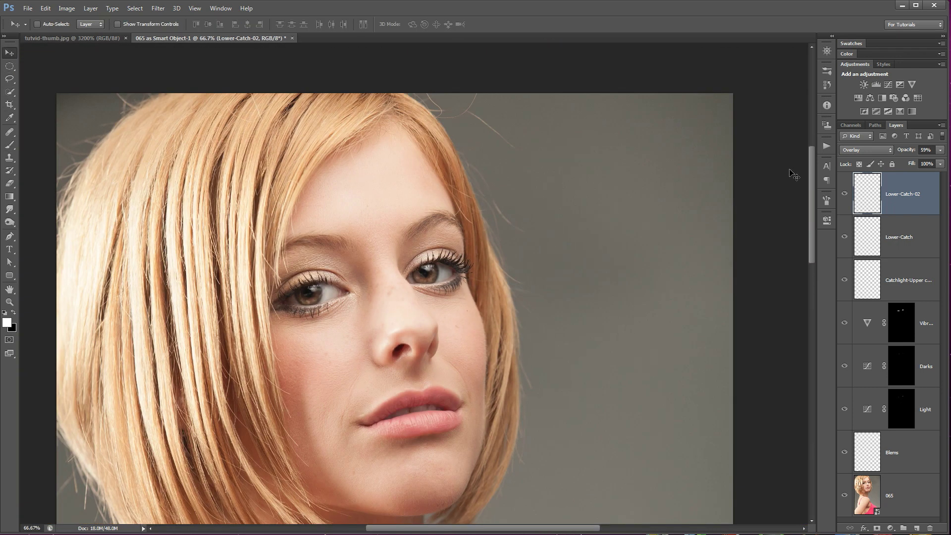
pyautogui.click(845, 236)
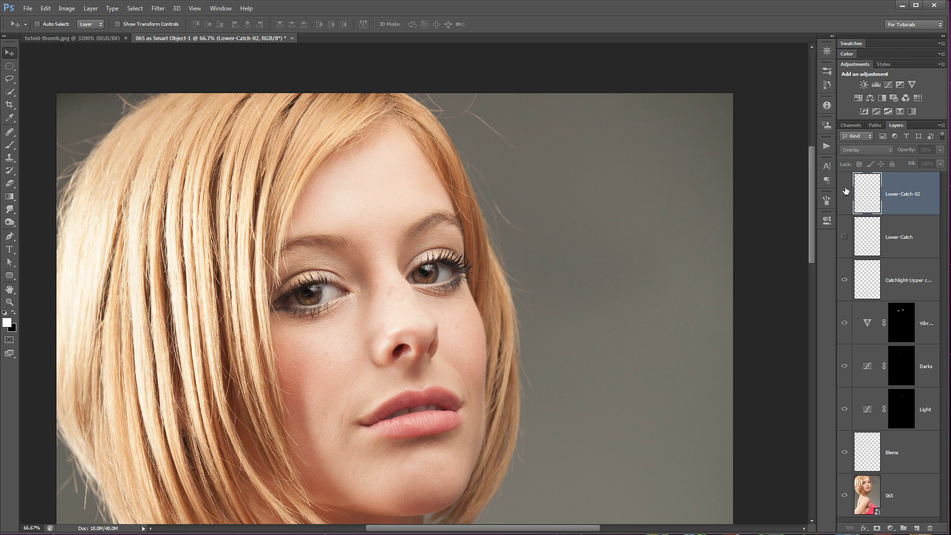
pyautogui.moveTo(845, 193); pyautogui.dragTo(845, 236)
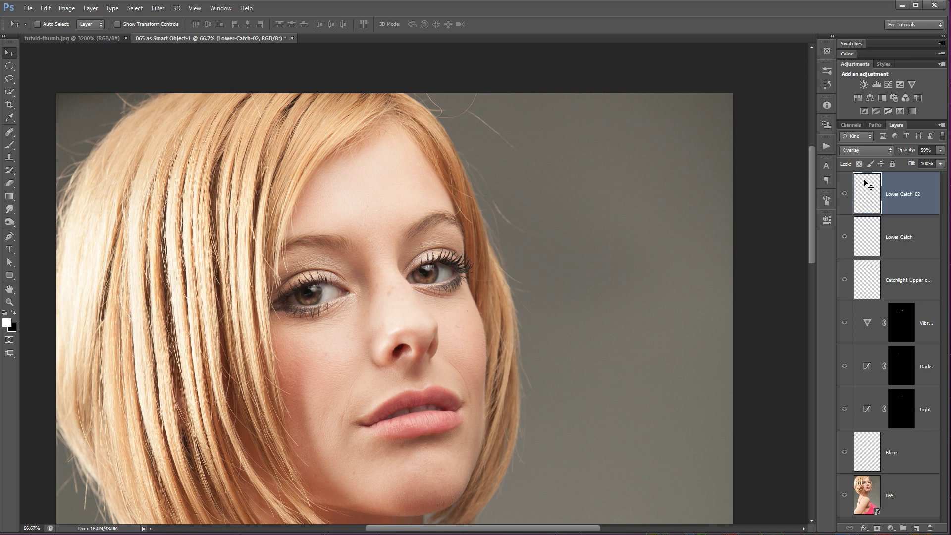
pyautogui.click(896, 236)
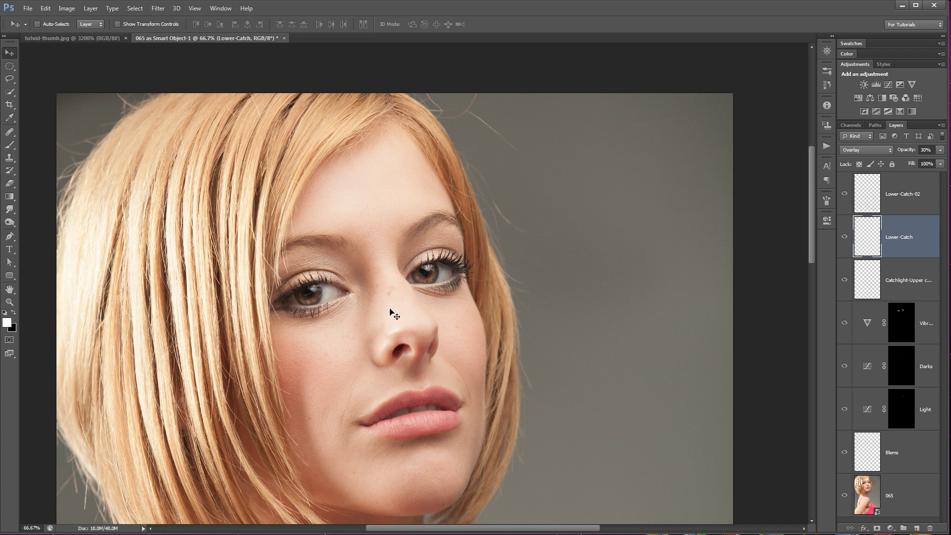
pyautogui.moveTo(392, 311); pyautogui.dragTo(435, 256)
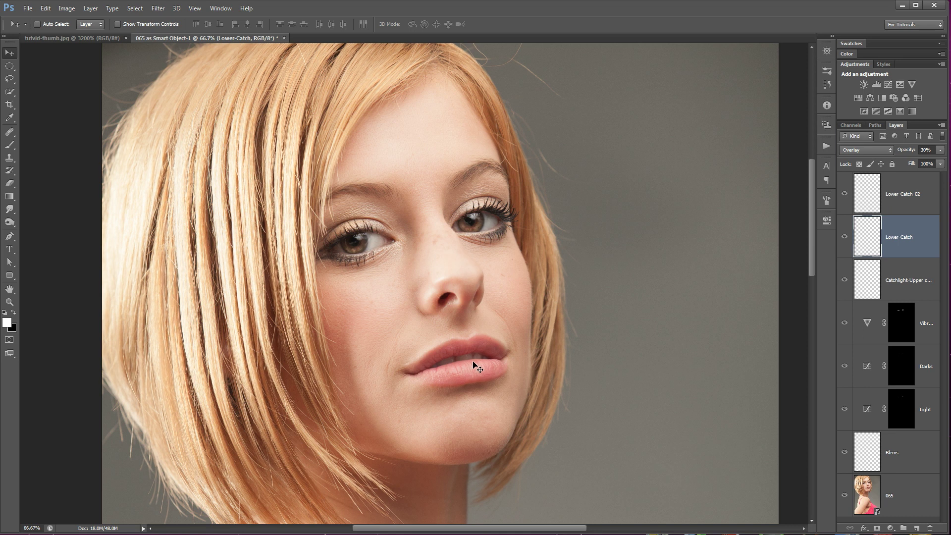
pyautogui.hotkey('ctrl', '0')
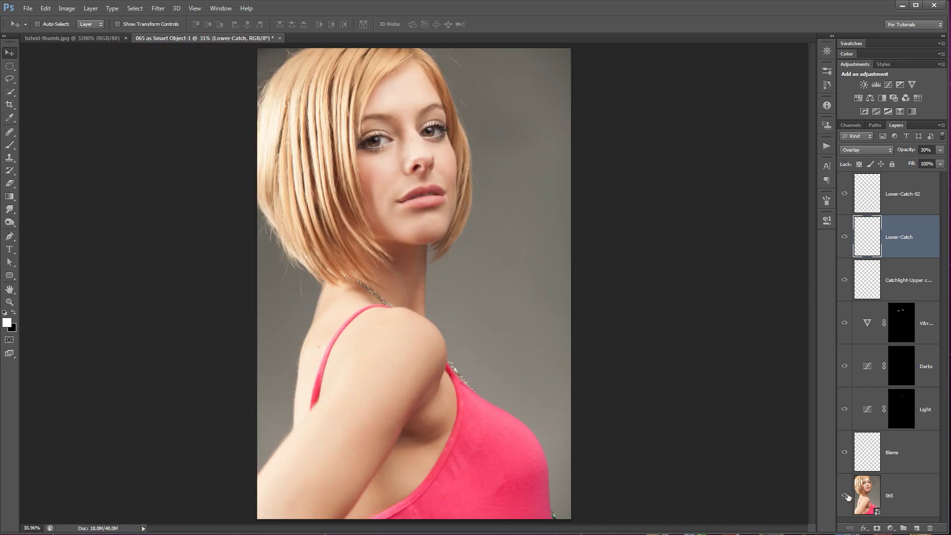
pyautogui.keyDown('alt'); pyautogui.click(844, 496); pyautogui.keyUp('alt')
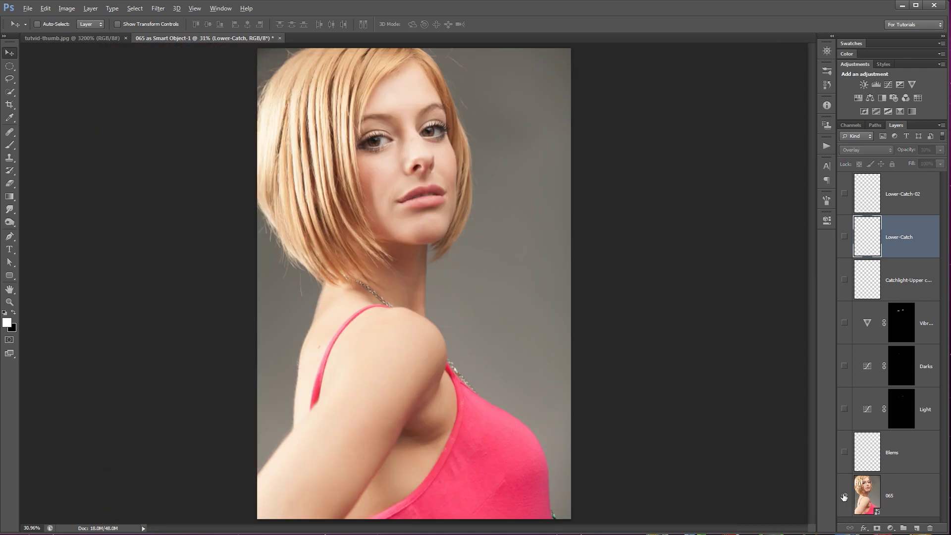
pyautogui.keyDown('alt'); pyautogui.click(844, 496); pyautogui.keyUp('alt')
pyautogui.press('z')
pyautogui.moveTo(392, 141); pyautogui.dragTo(464, 275)
pyautogui.click(462, 249)
pyautogui.keyDown('alt'); pyautogui.click(844, 496); pyautogui.keyUp('alt')
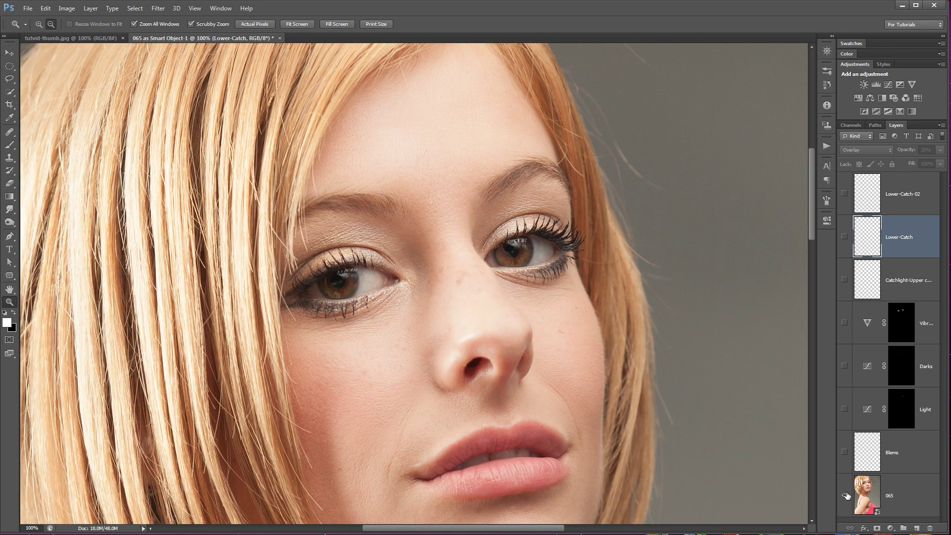
pyautogui.keyDown('alt'); pyautogui.click(845, 496); pyautogui.keyUp('alt')
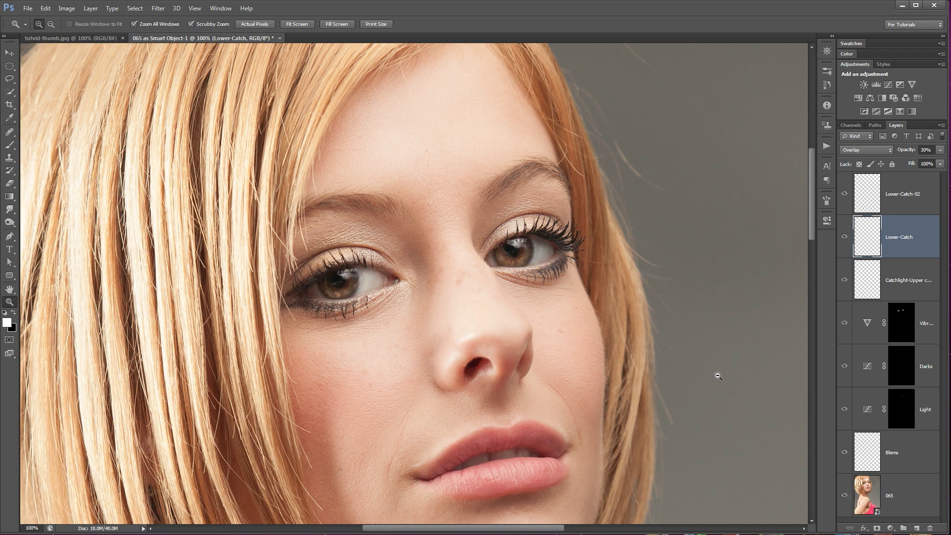